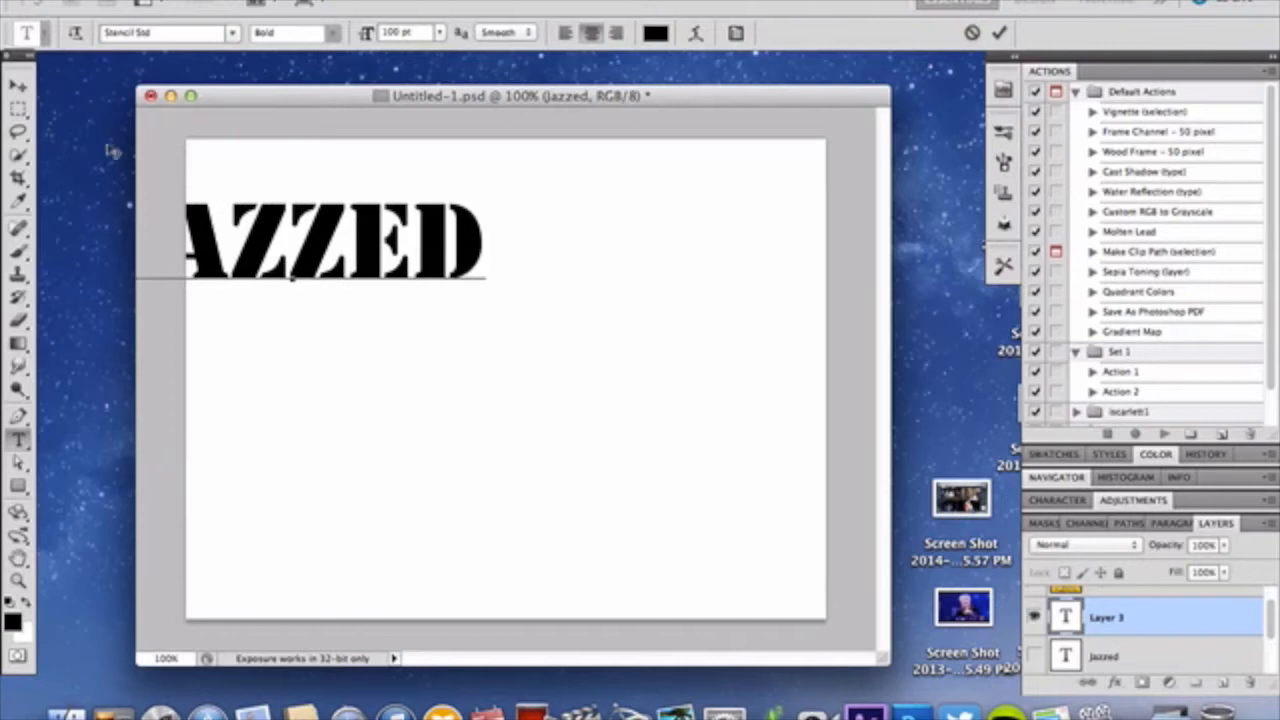
# Move the JAZZED text to the horizontal centre of the canvas's upper half and commit it.
pyautogui.moveTo(238, 187); pyautogui.dragTo(440, 263)
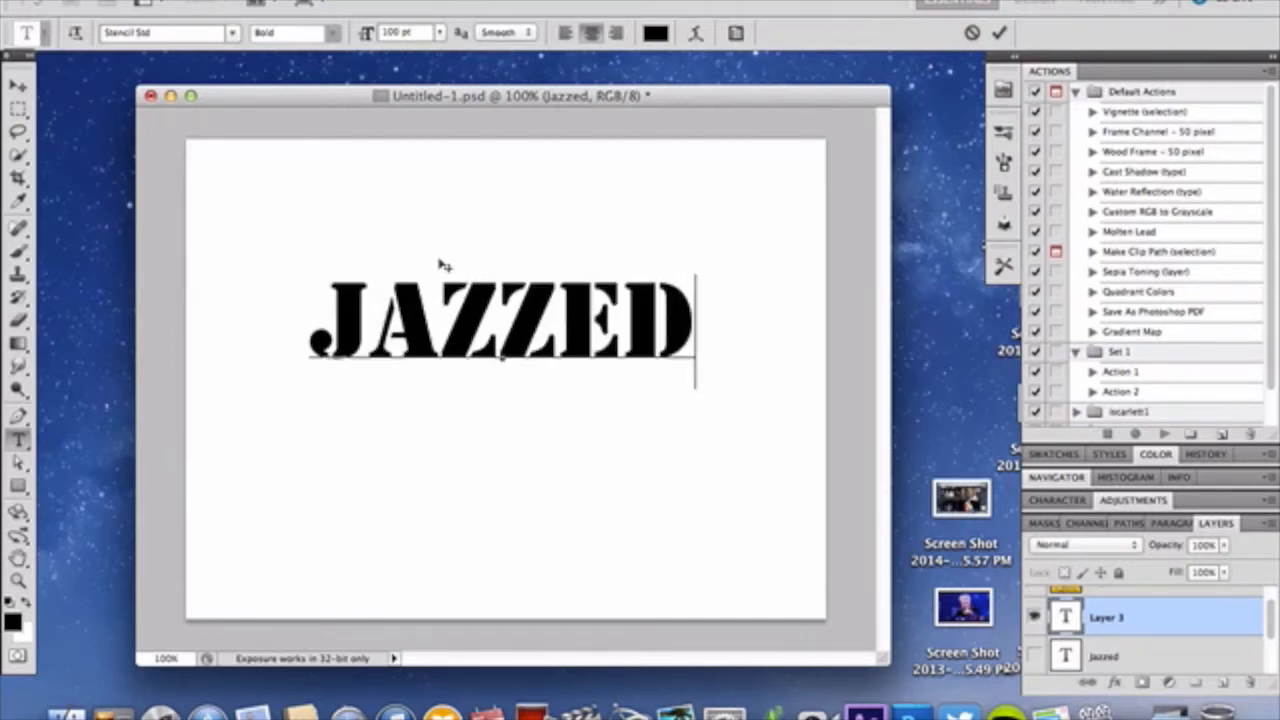
pyautogui.click(31, 89)
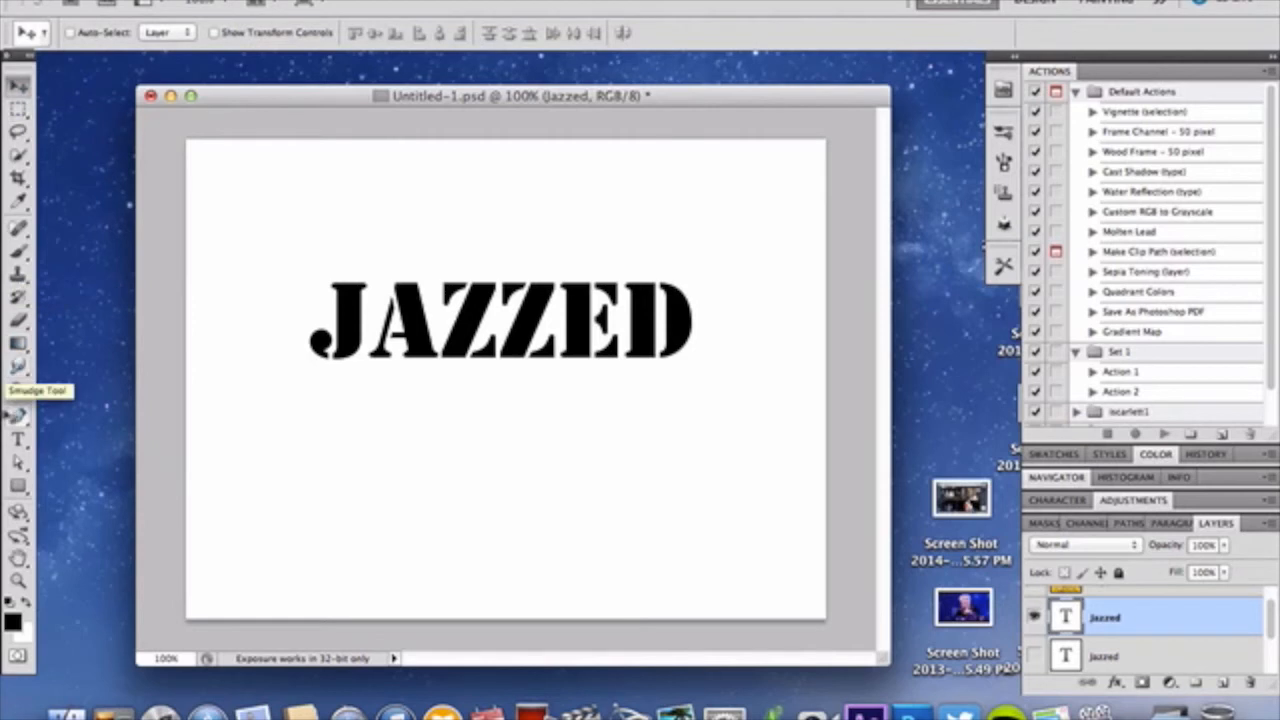
pyautogui.click(19, 439)
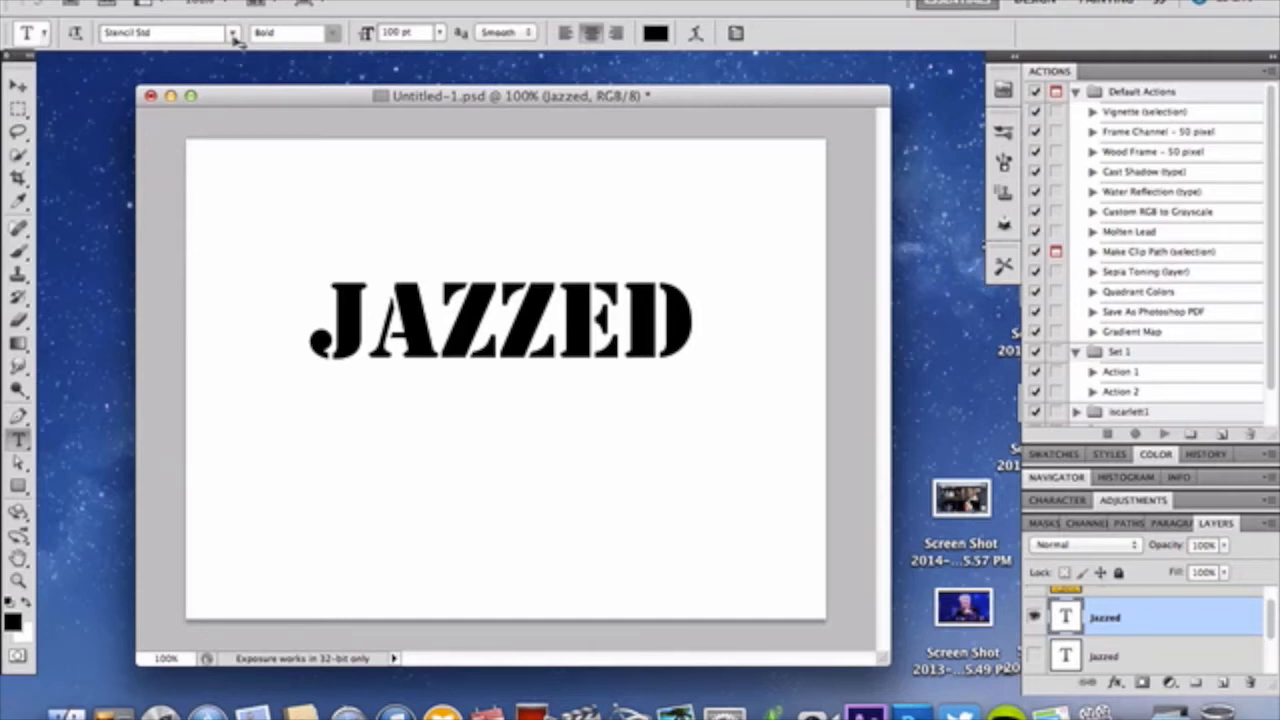
pyautogui.click(18, 87)
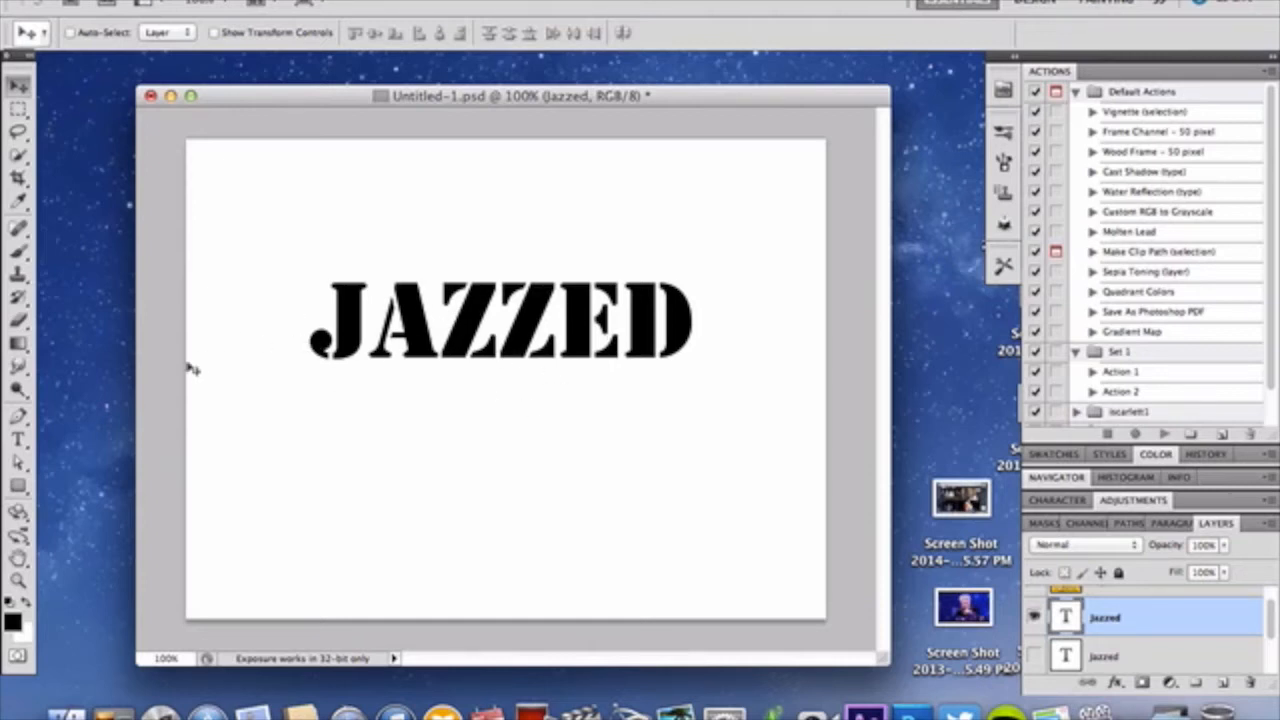
# Remove the hidden duplicate Jazzed text layer and show the asphalt texture on Layer 1.
pyautogui.click(1158, 652)
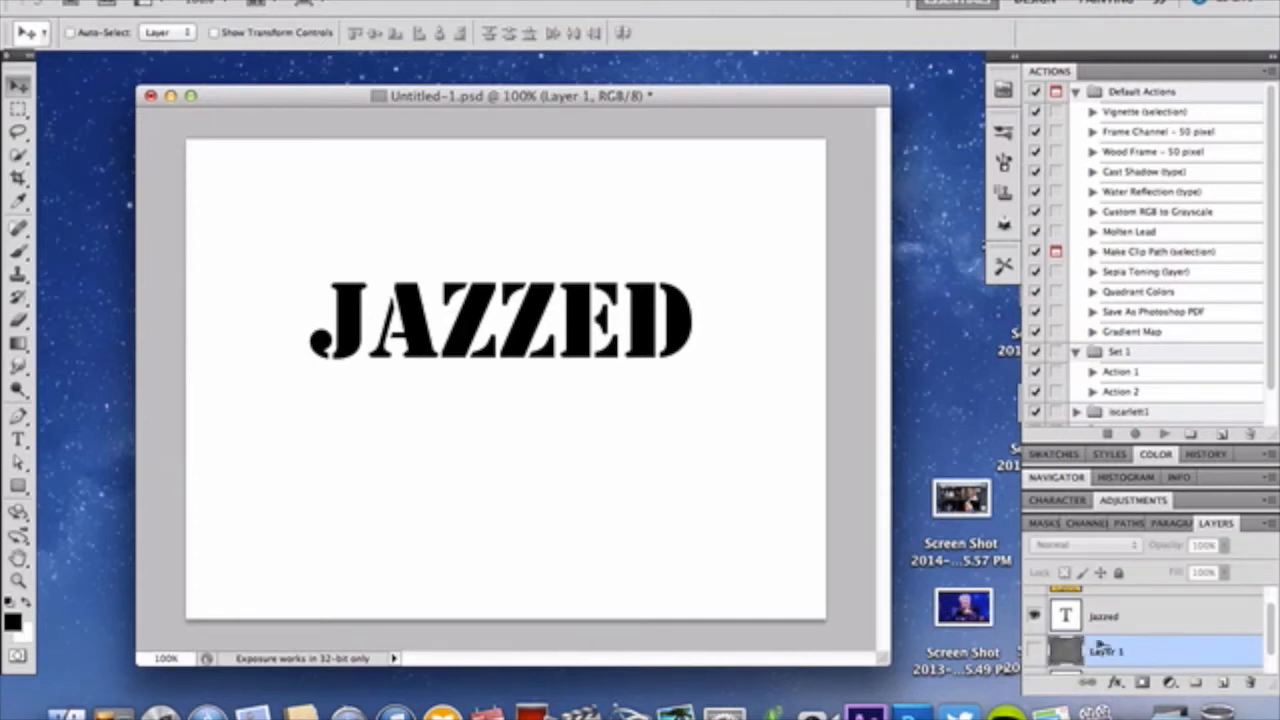
pyautogui.click(1036, 652)
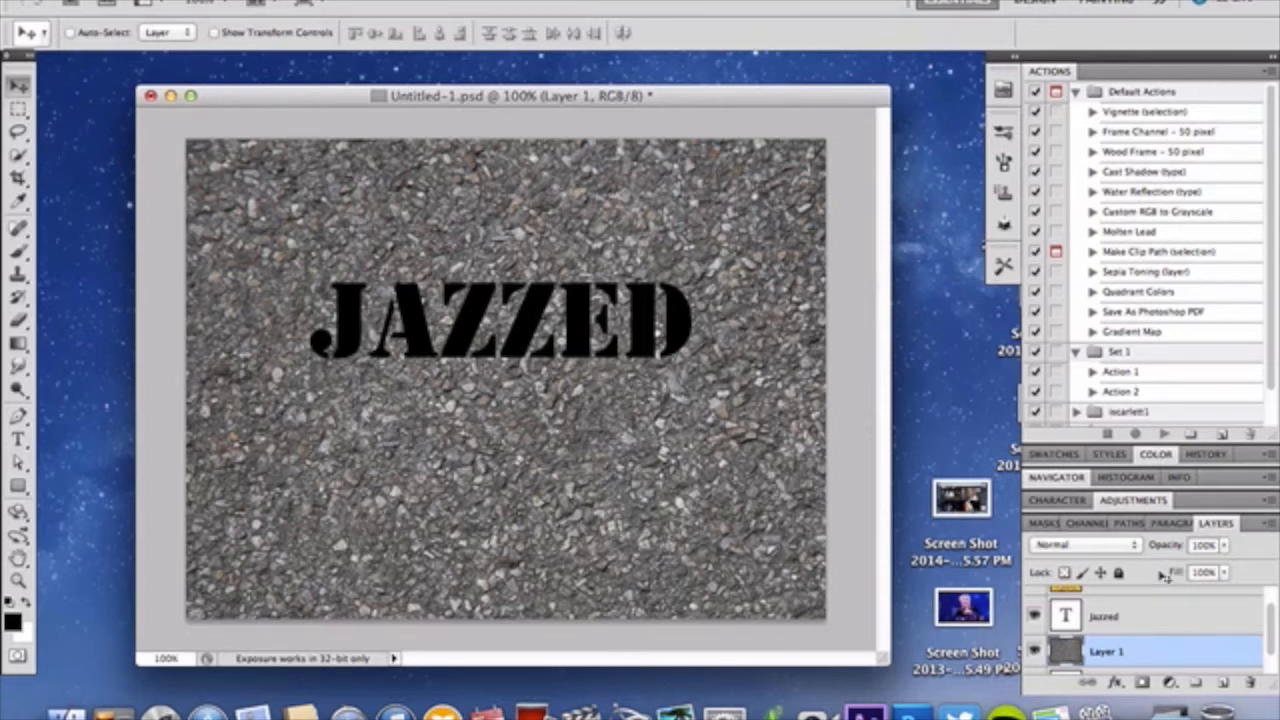
# Show the cracked yellow paint texture on Layer 2 and clip it to the Jazzed text layer.
pyautogui.scroll(1, 1148, 610)
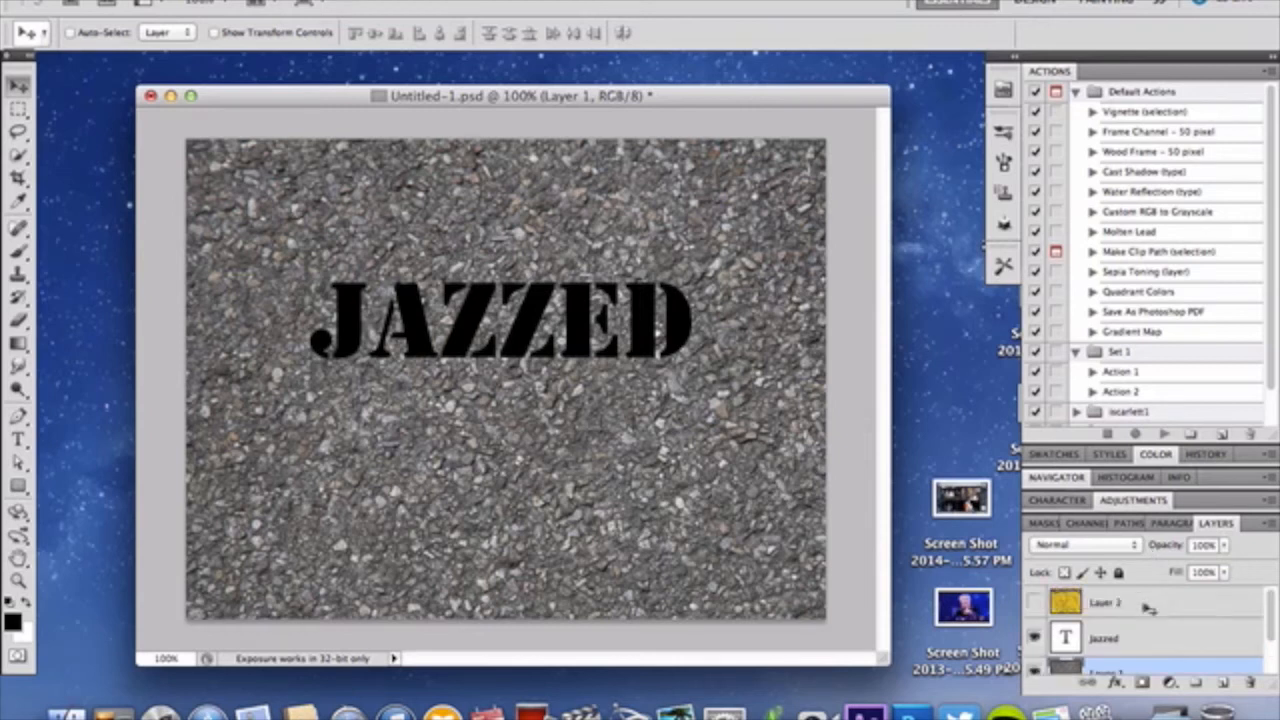
pyautogui.click(1037, 602)
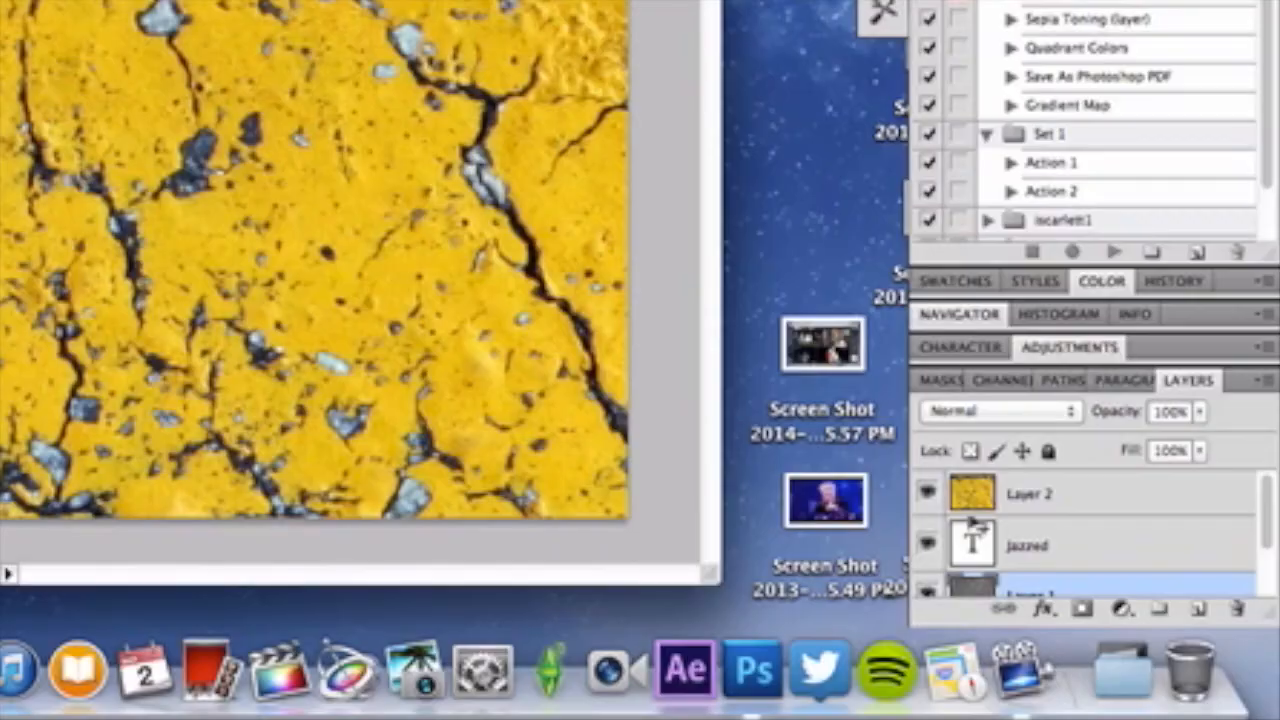
pyautogui.keyDown('alt'); pyautogui.click(975, 519); pyautogui.keyUp('alt')
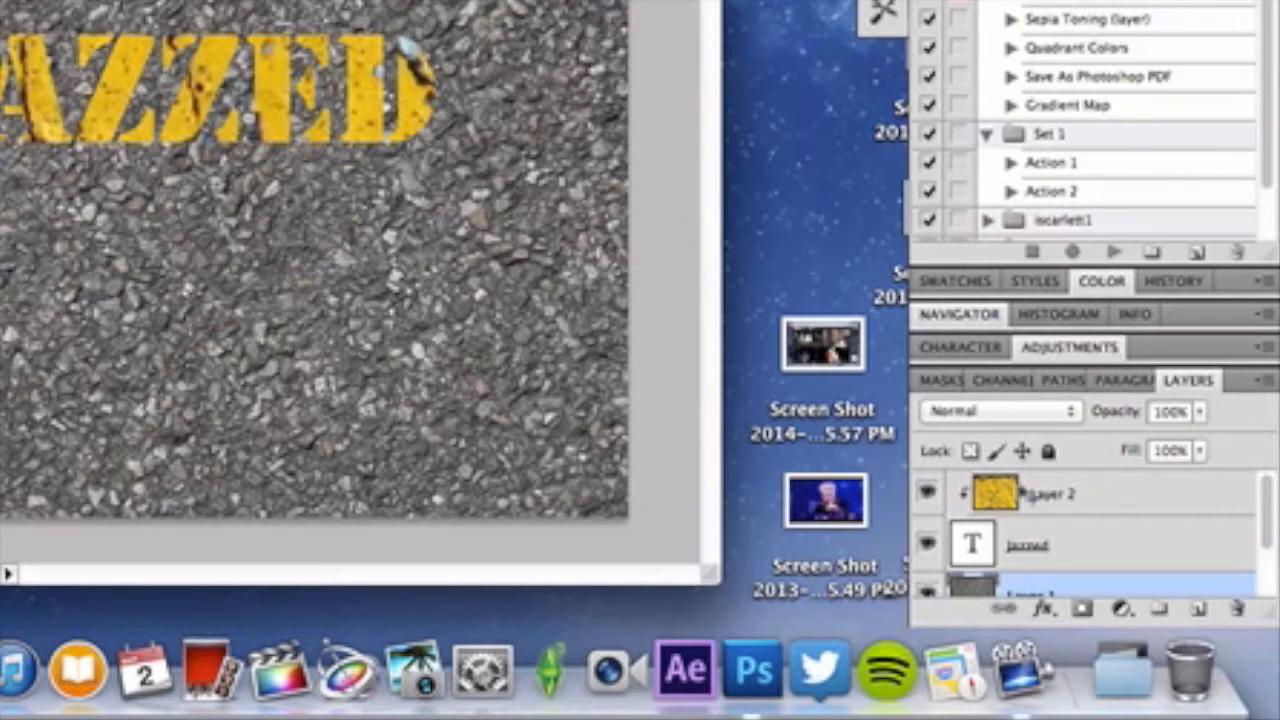
# Add a layer mask to the Jazzed text layer.
pyautogui.scroll(-2, 1027, 493)
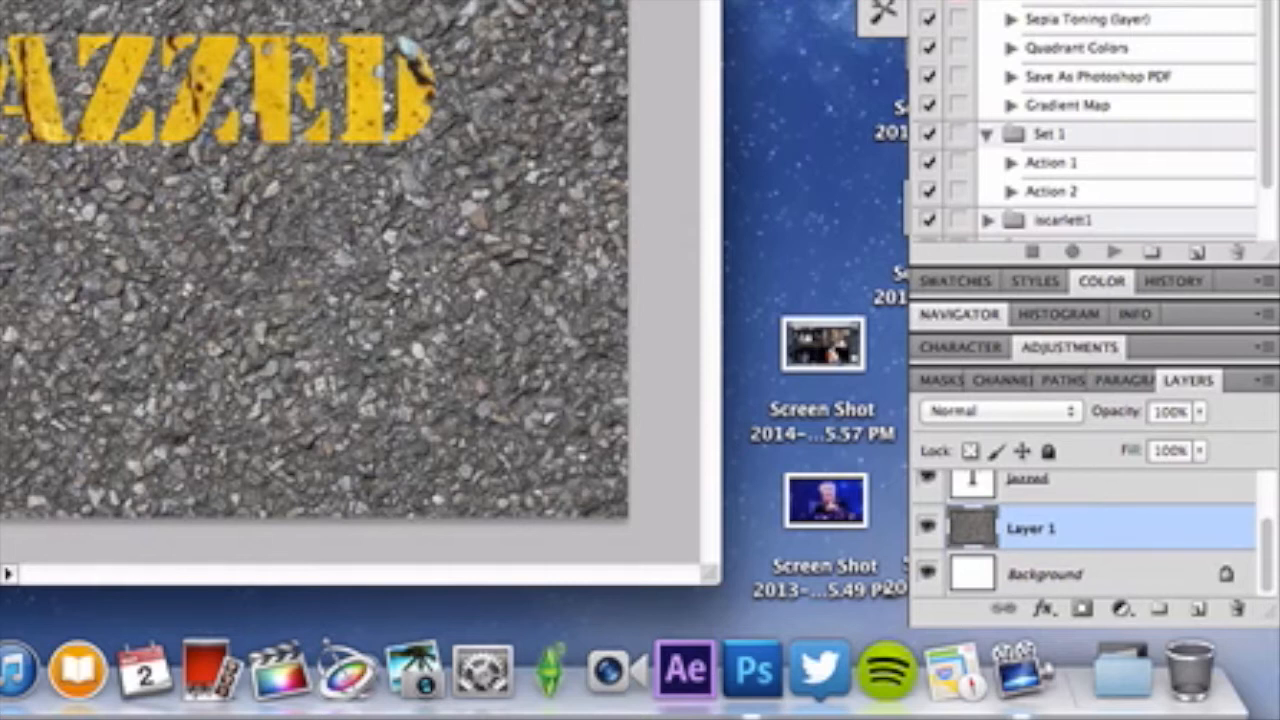
pyautogui.click(1108, 489)
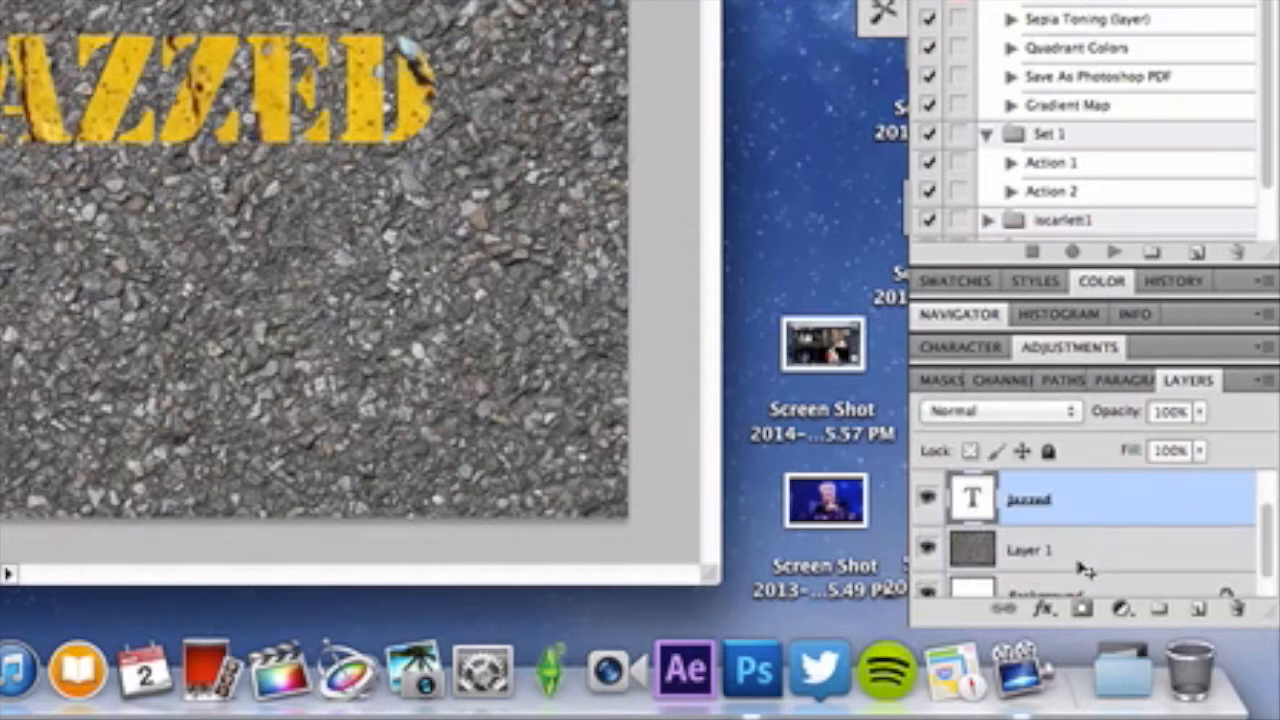
pyautogui.click(1082, 610)
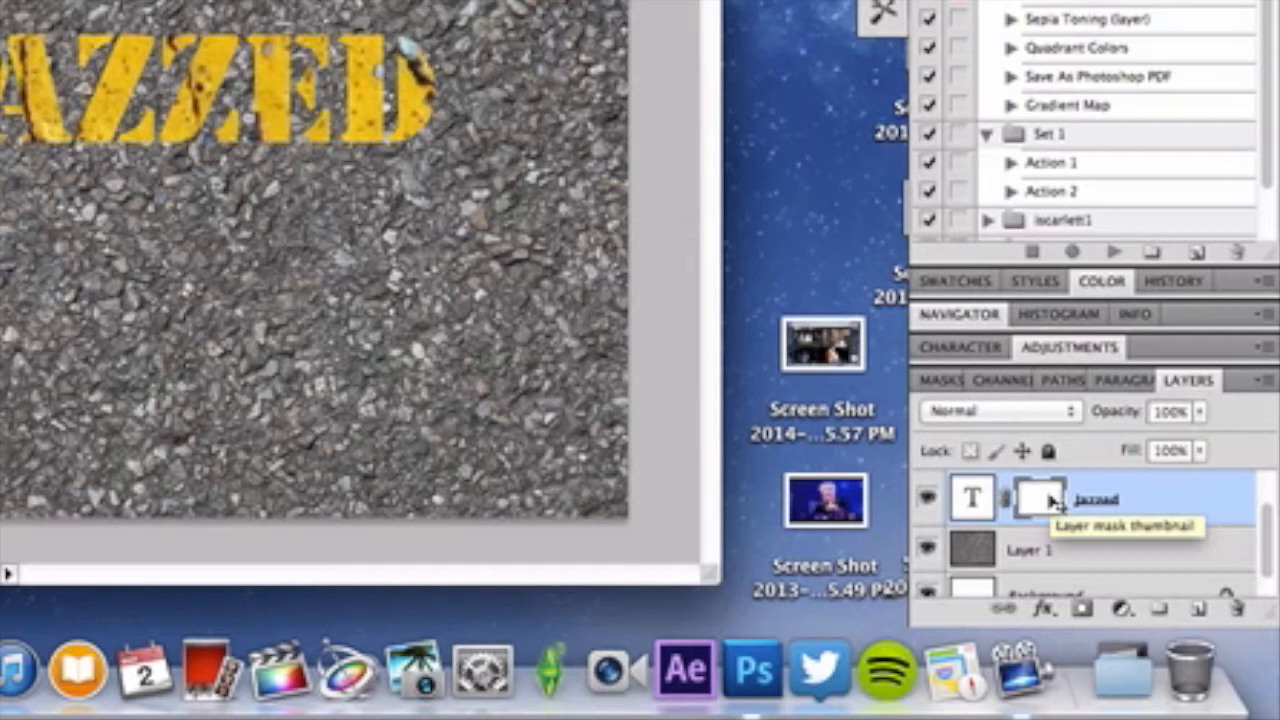
# Paste the copied asphalt texture into the Jazzed Mask channel, then return to the layers and select Layer 1.
pyautogui.click(1004, 381)
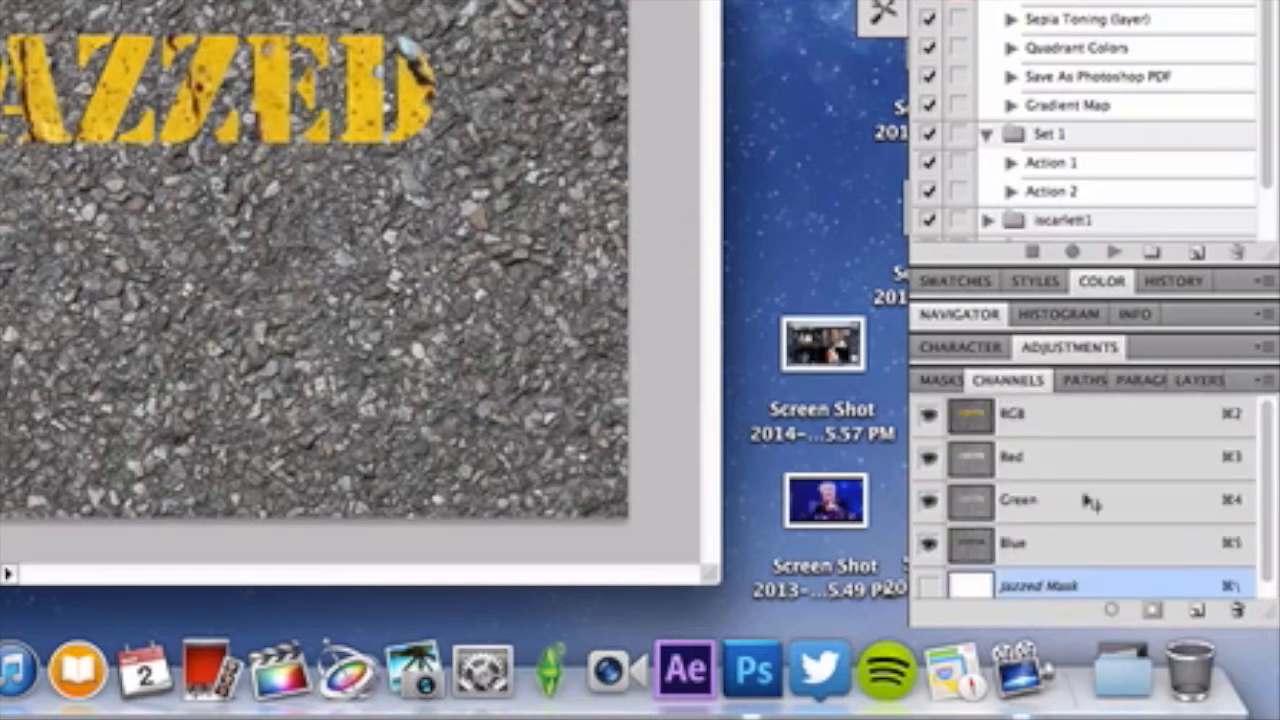
pyautogui.scroll(-1, 1085, 550)
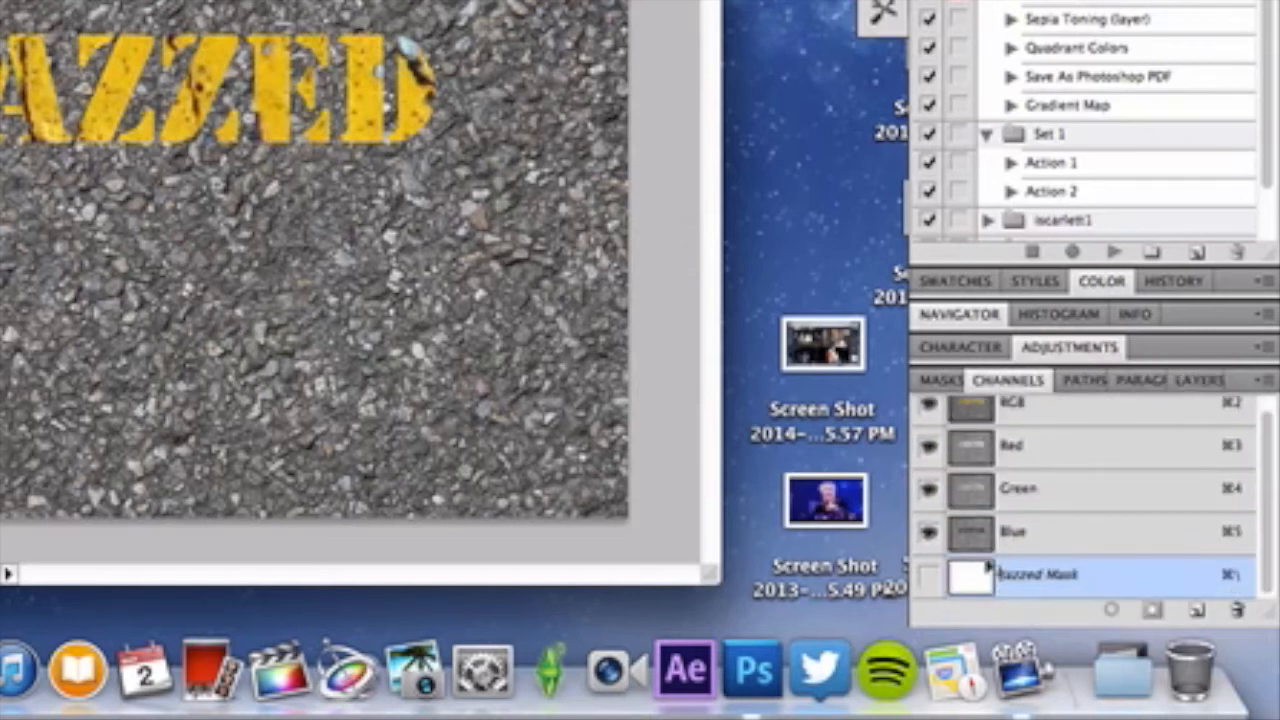
pyautogui.click(934, 580)
pyautogui.press('super+v')
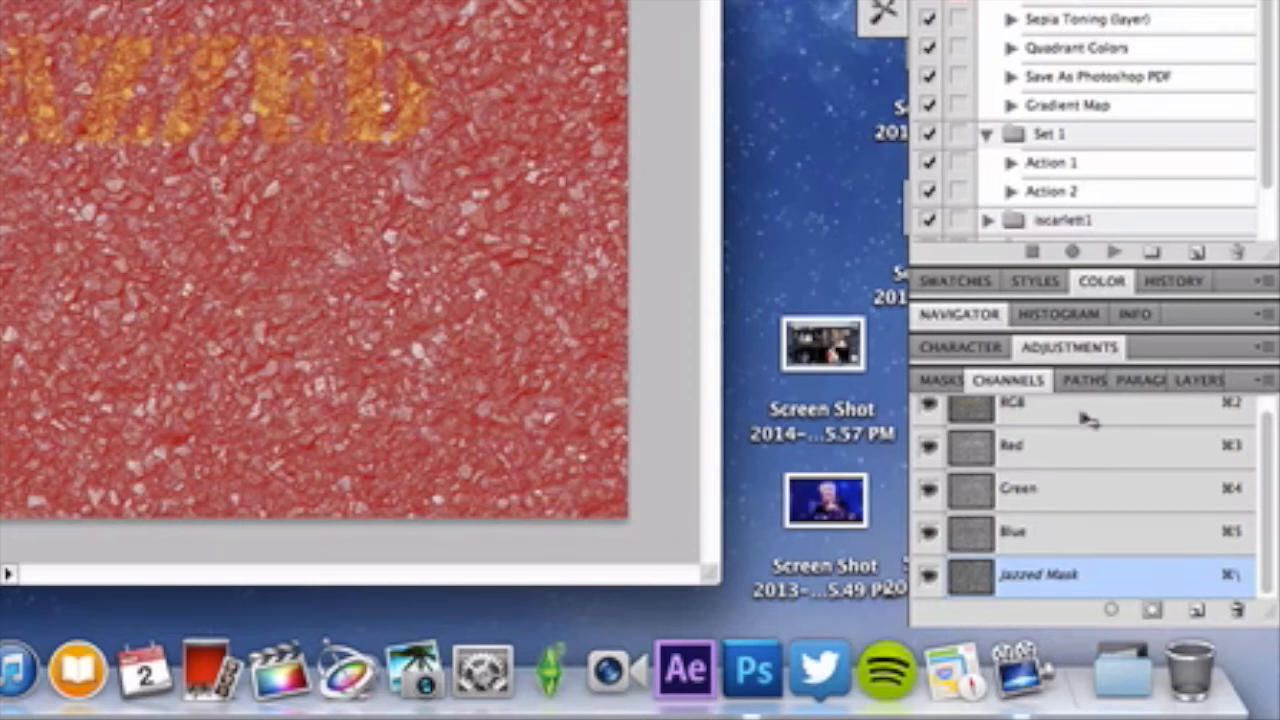
pyautogui.click(1203, 381)
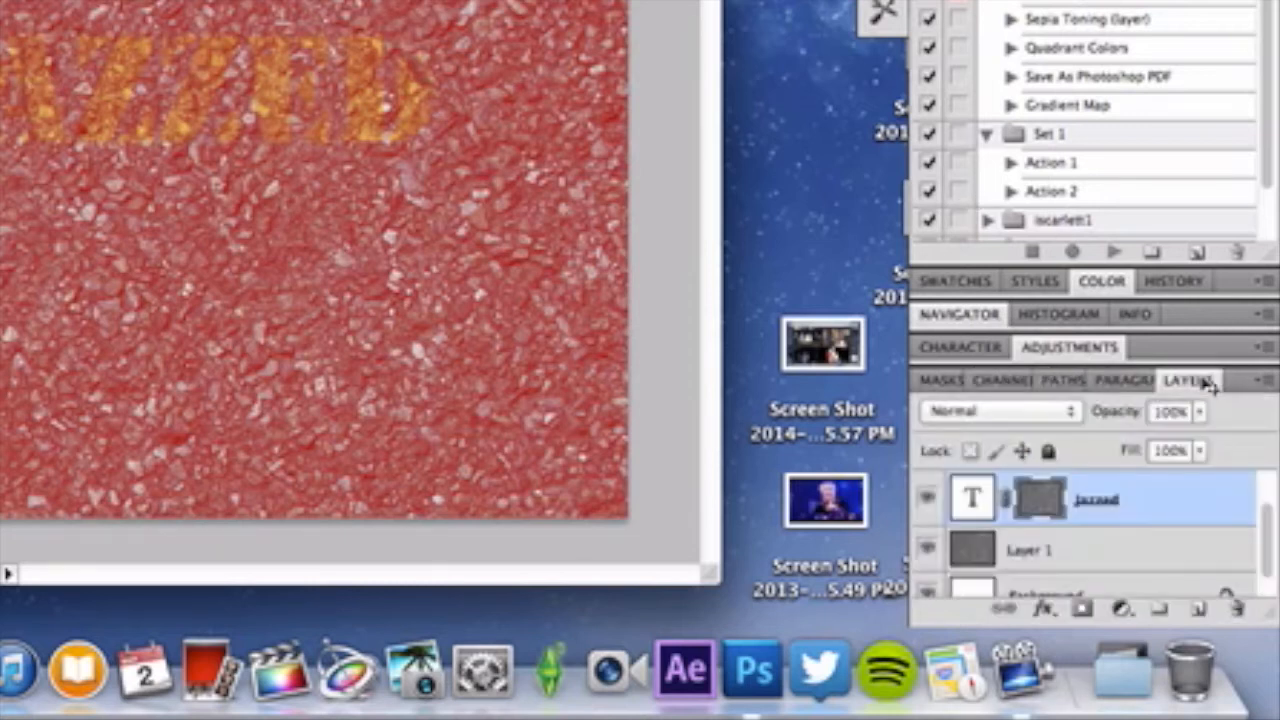
pyautogui.click(1128, 557)
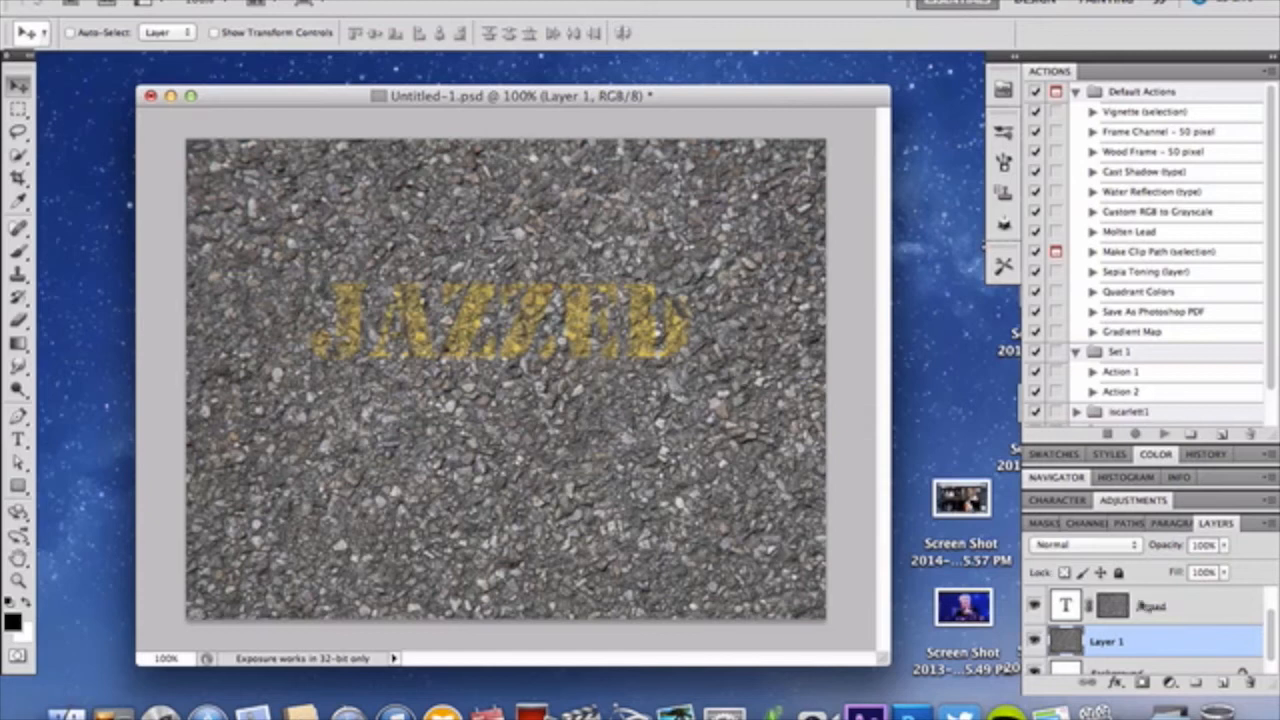
# Apply Brightness/Contrast to the Jazzed layer mask with brightness 127 and contrast 100.
pyautogui.click(1196, 607)
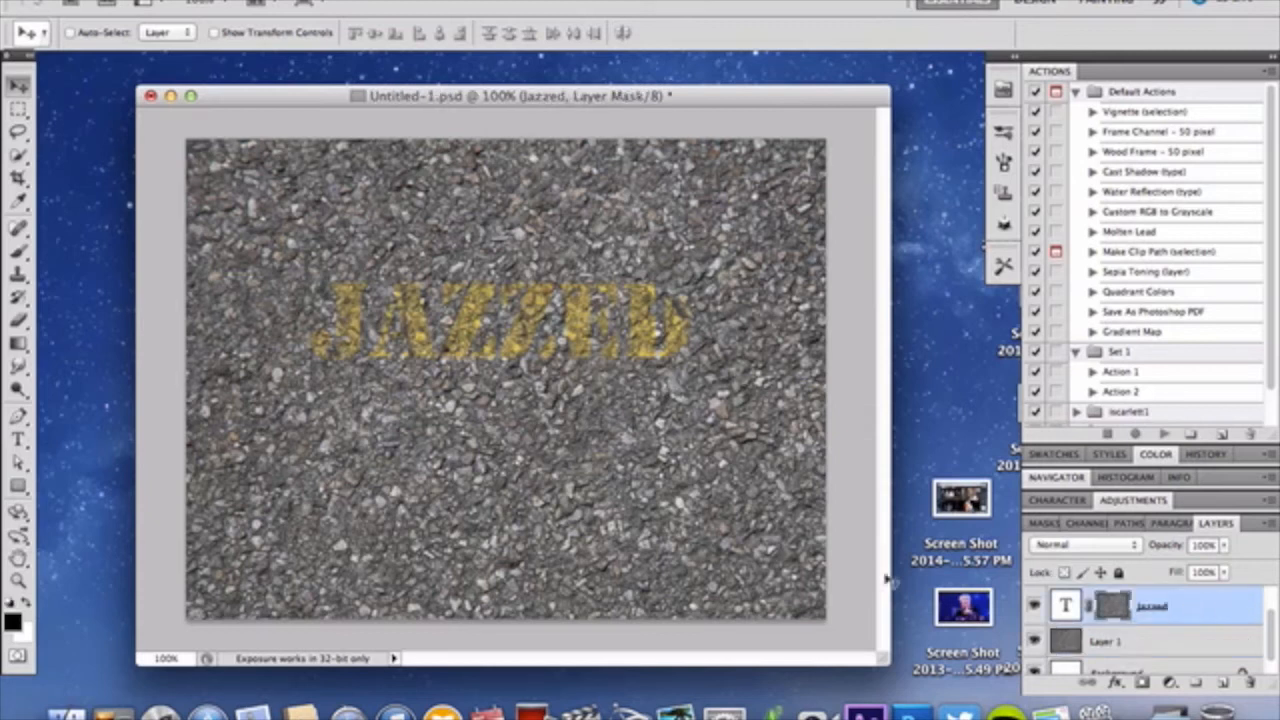
pyautogui.click(254, 1)
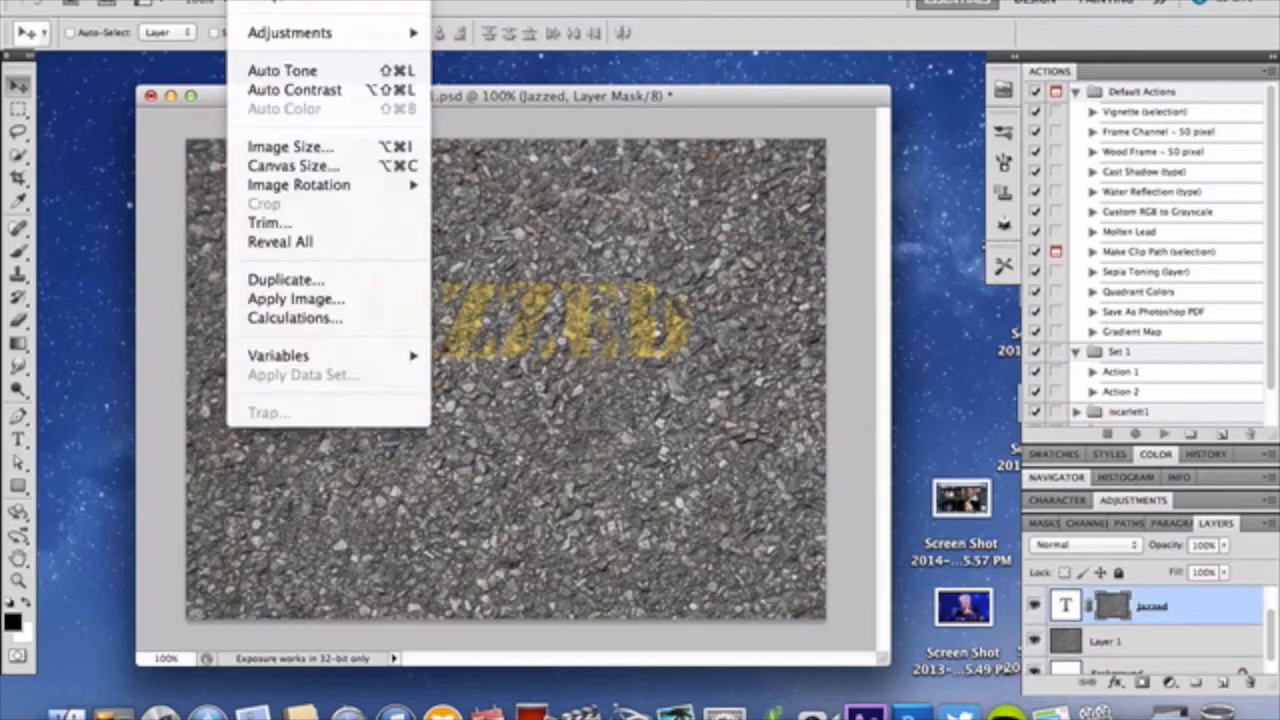
pyautogui.moveTo(307, 42)
pyautogui.click(476, 33)
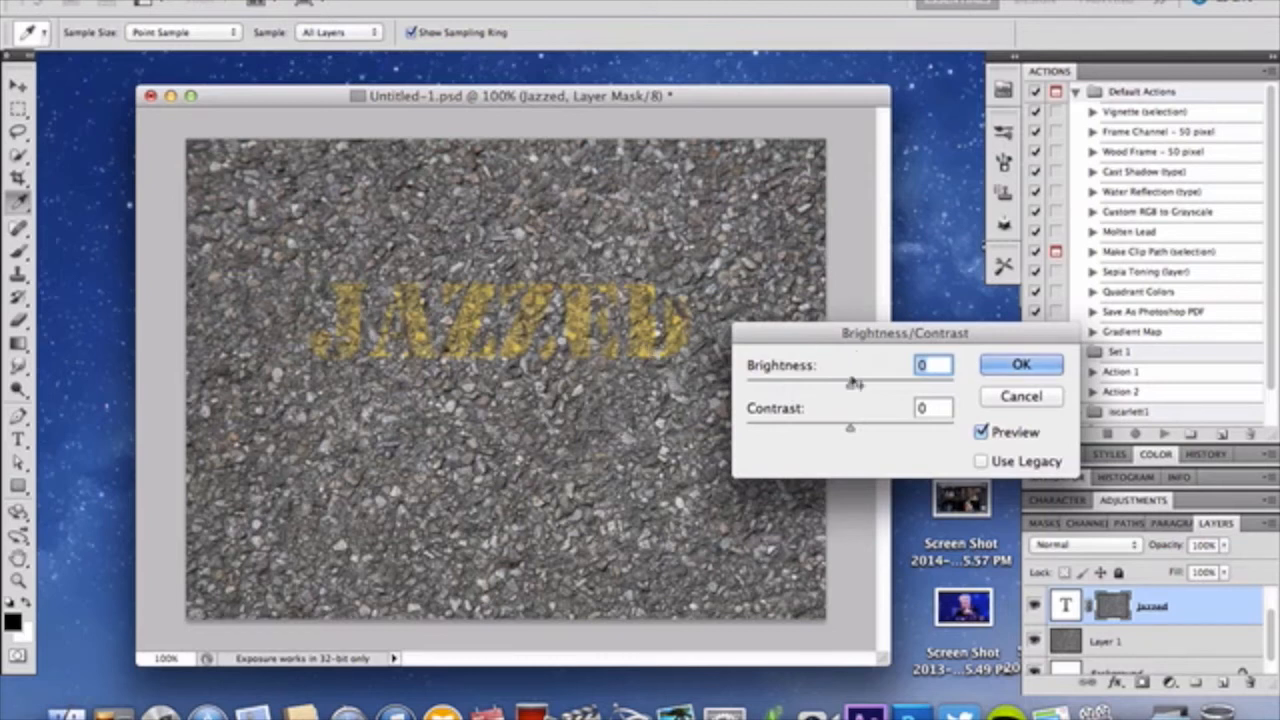
pyautogui.moveTo(850, 385); pyautogui.dragTo(938, 387)
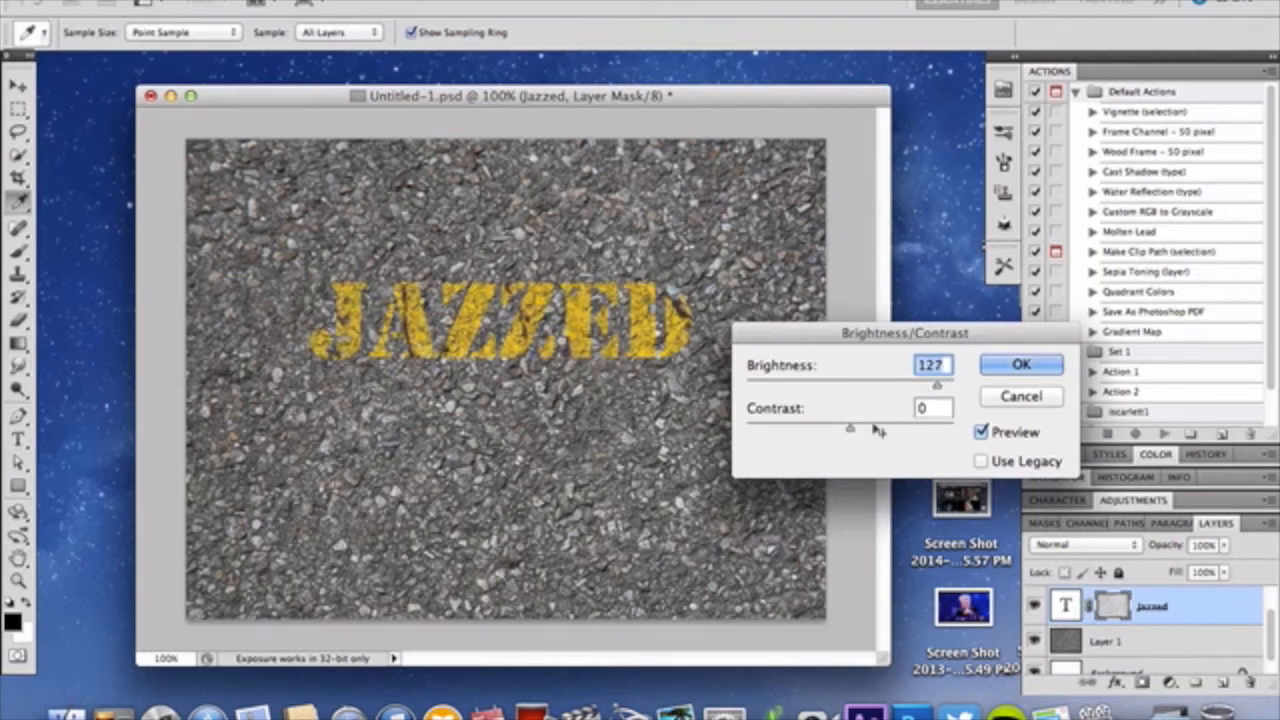
pyautogui.moveTo(851, 434); pyautogui.dragTo(985, 430)
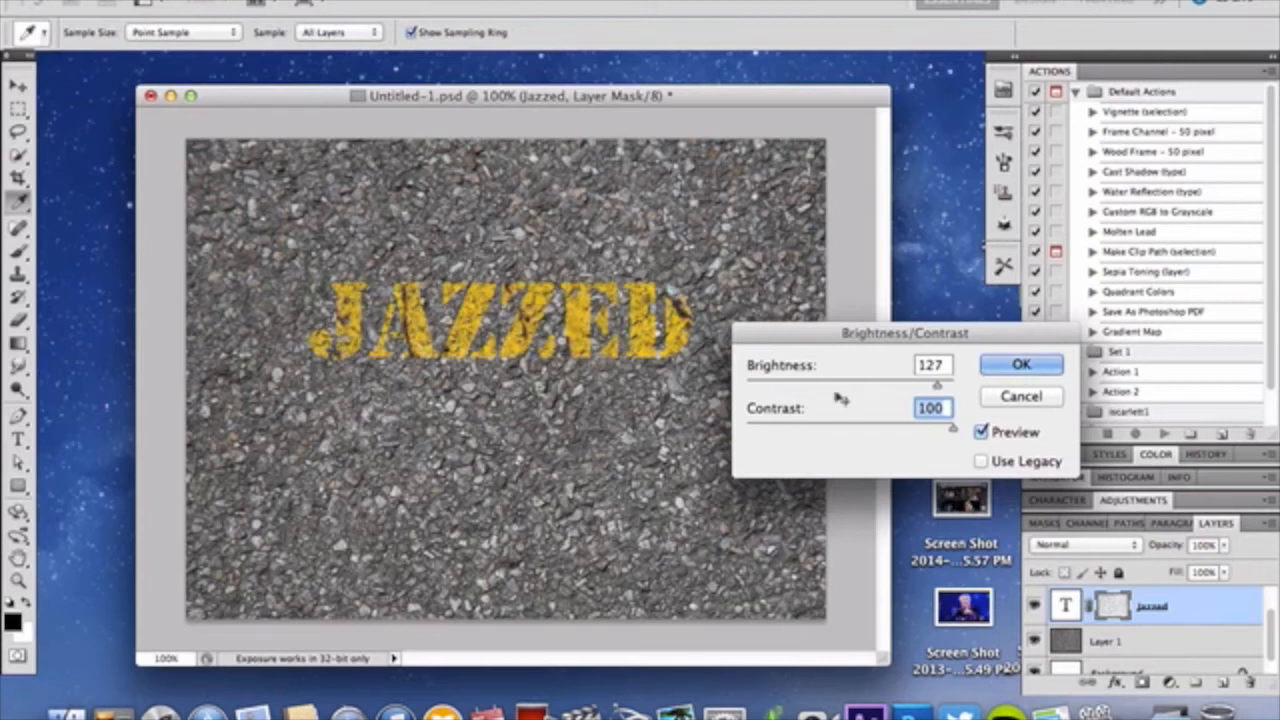
pyautogui.click(1020, 366)
pyautogui.press('v')
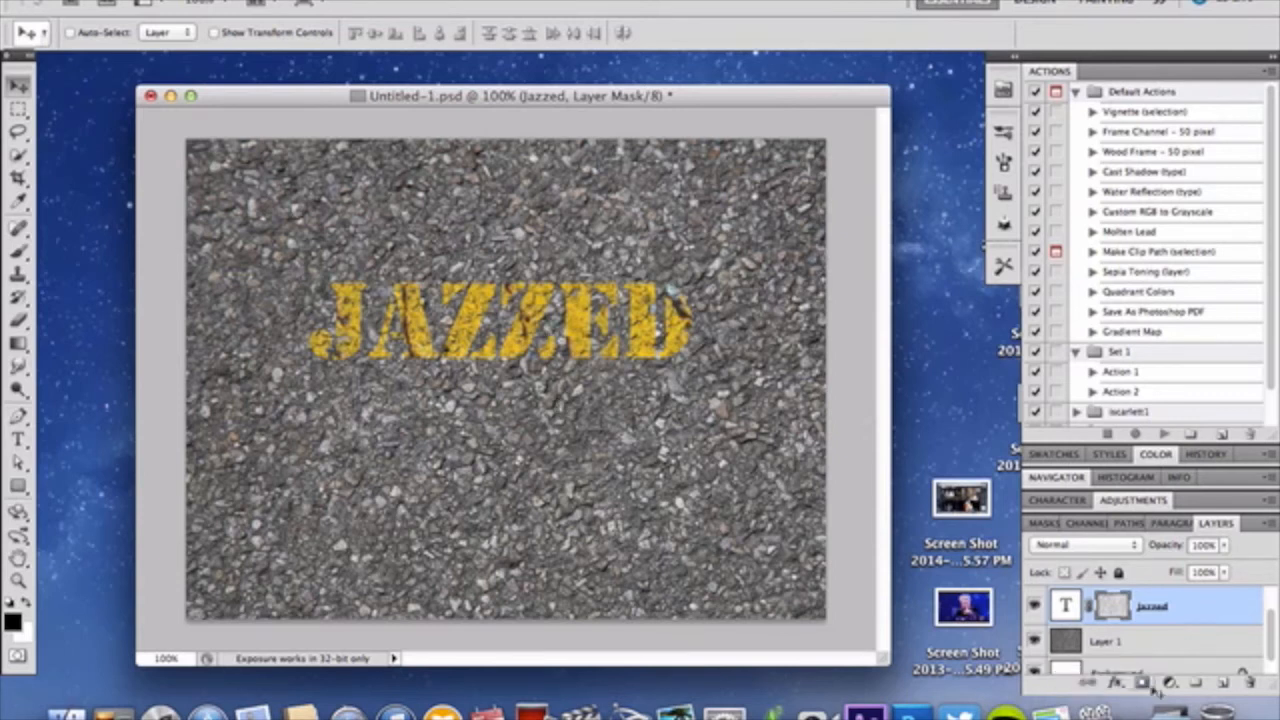
# Create a new empty layer above the yellow texture on Layer 2.
pyautogui.scroll(1, 1196, 648)
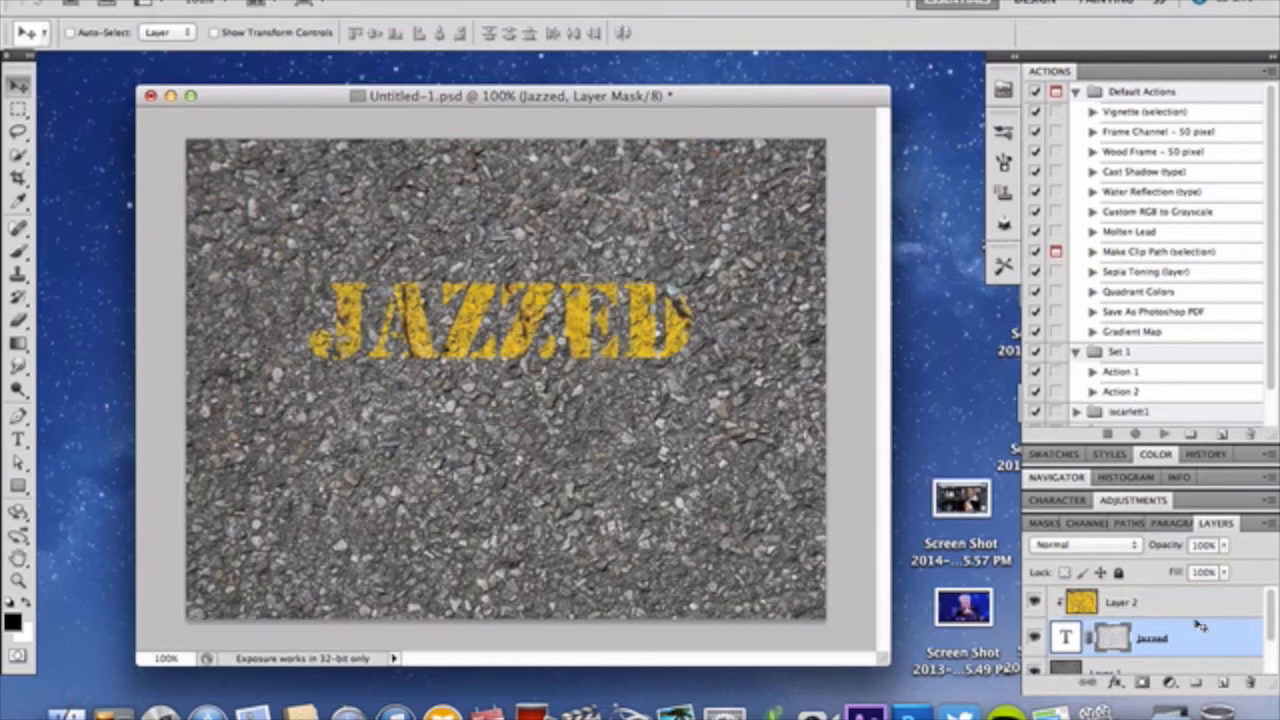
pyautogui.click(1211, 609)
pyautogui.click(1222, 682)
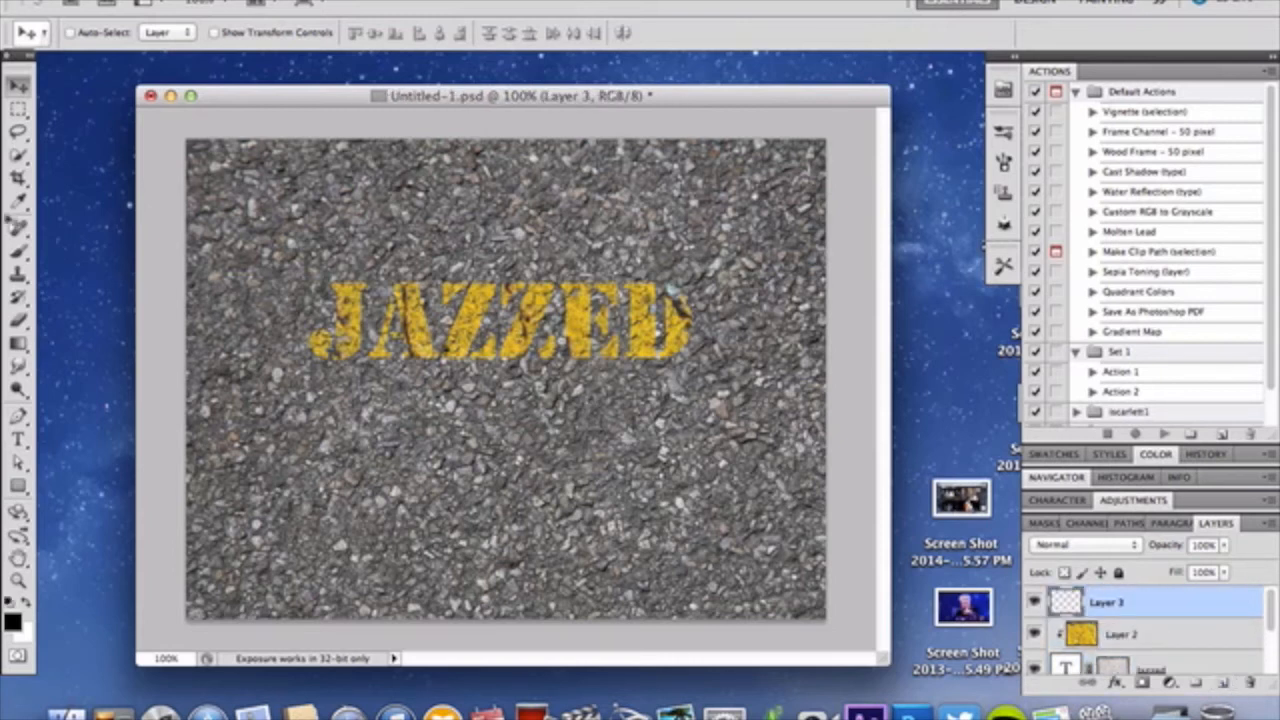
# Stamp black paint splatters around the right end of the text on Layer 3 using the 218 px splatter brush.
pyautogui.click(18, 250)
pyautogui.click(85, 37)
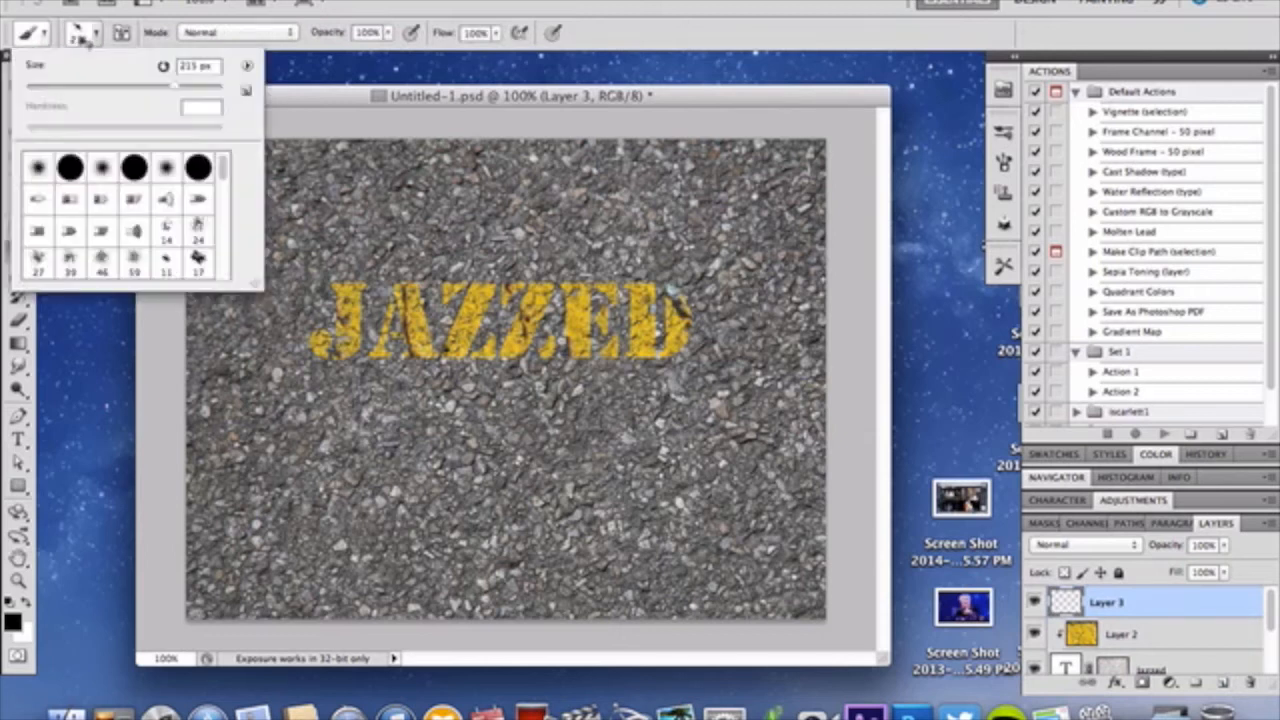
pyautogui.scroll(-3, 140, 252)
pyautogui.scroll(-3, 140, 252)
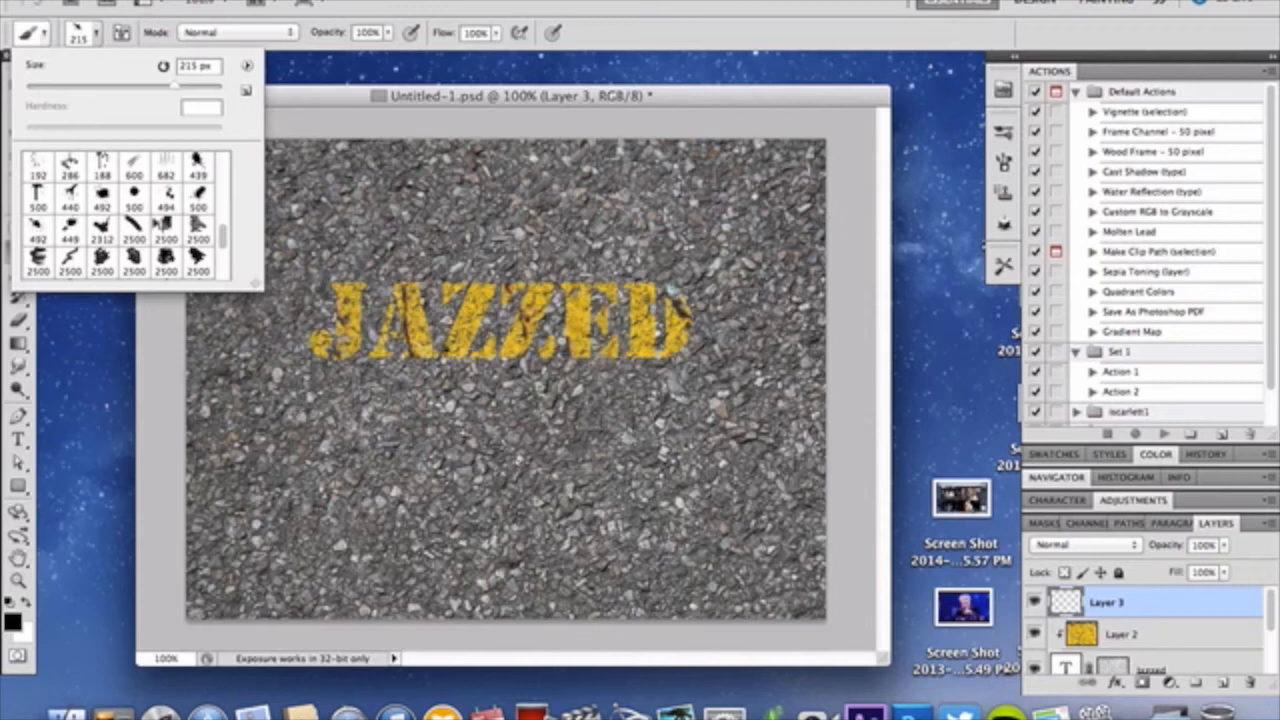
pyautogui.scroll(3, 200, 243)
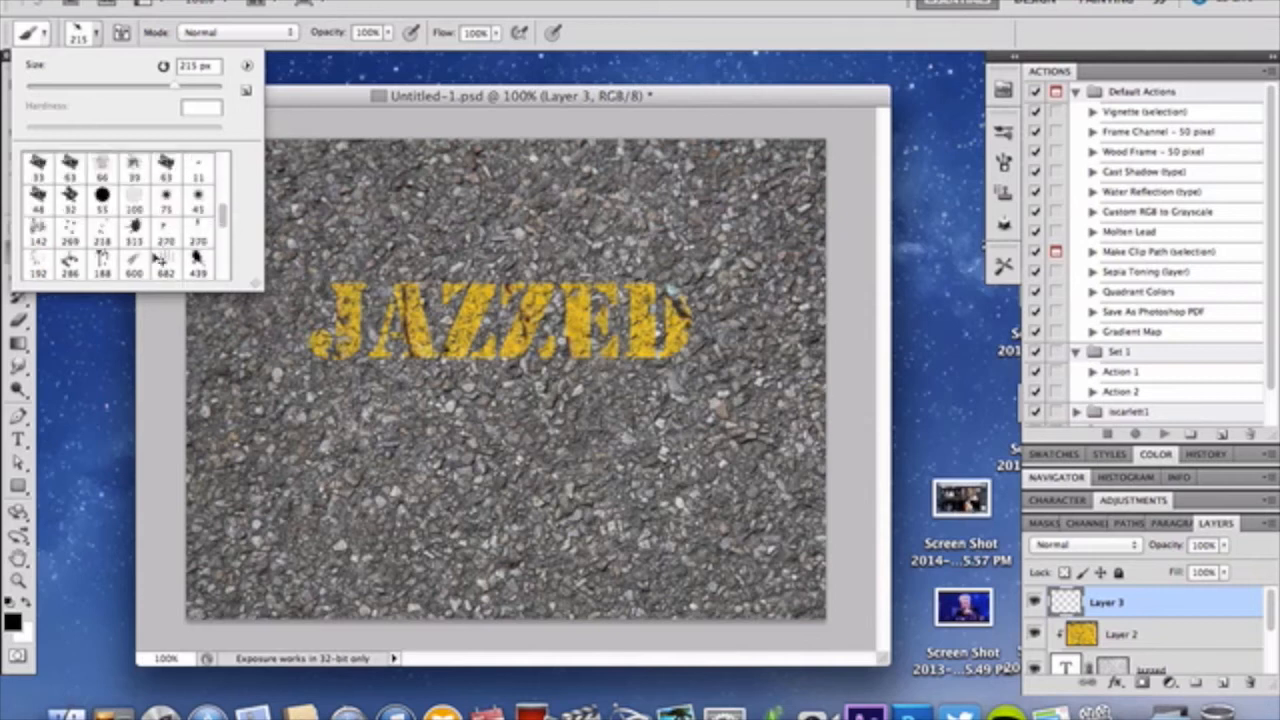
pyautogui.click(104, 238)
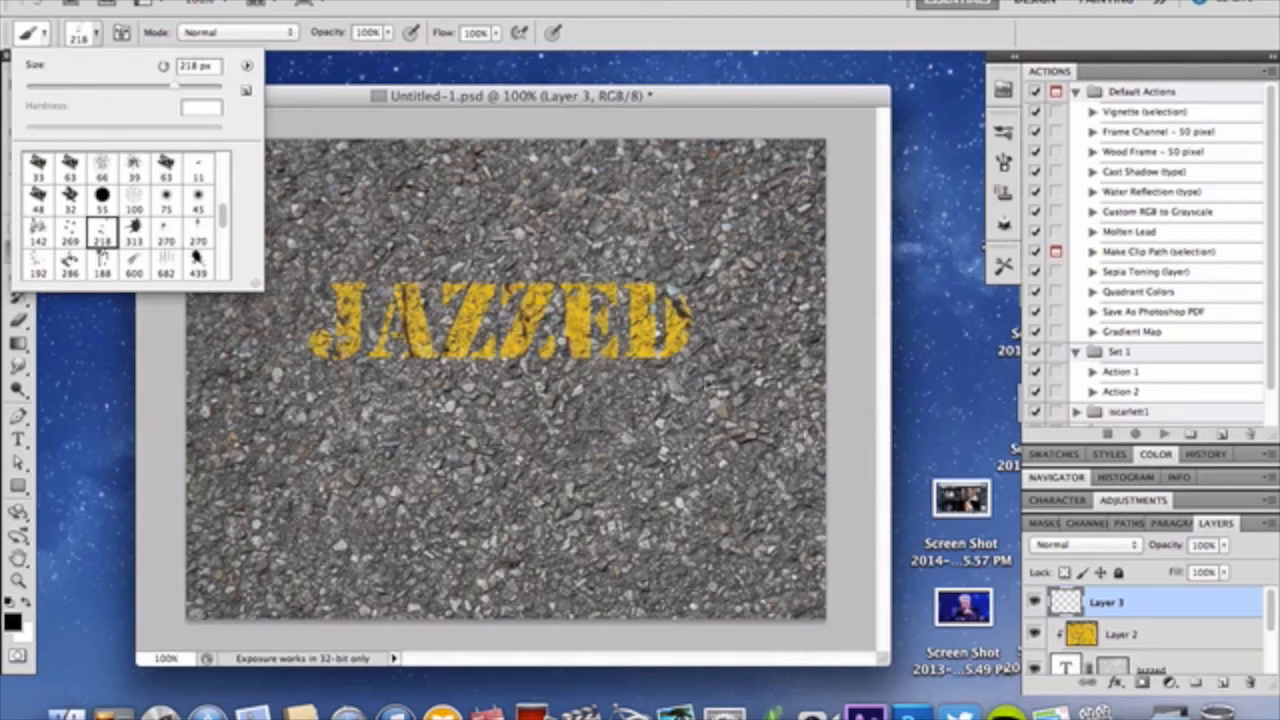
pyautogui.click(705, 368)
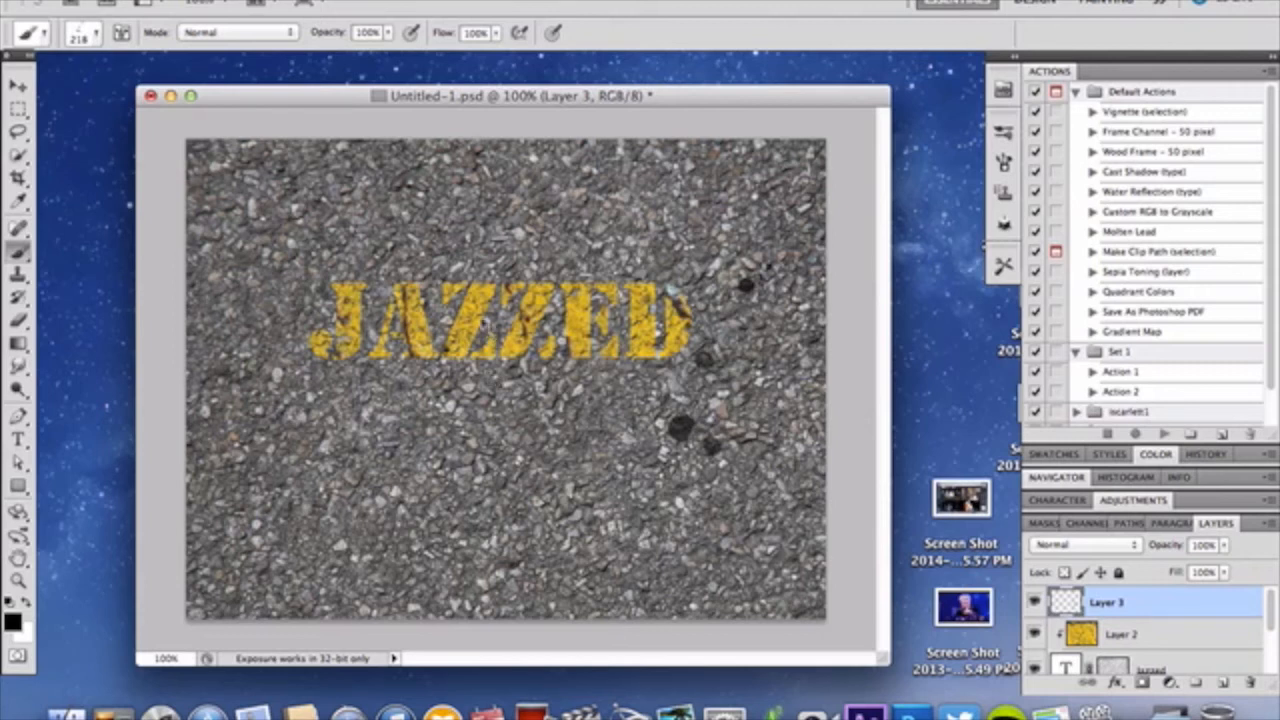
# Stamp black splatters beside and below the letter J on Layer 3 using the 192 px splatter brush, and select Layer 2.
pyautogui.click(97, 35)
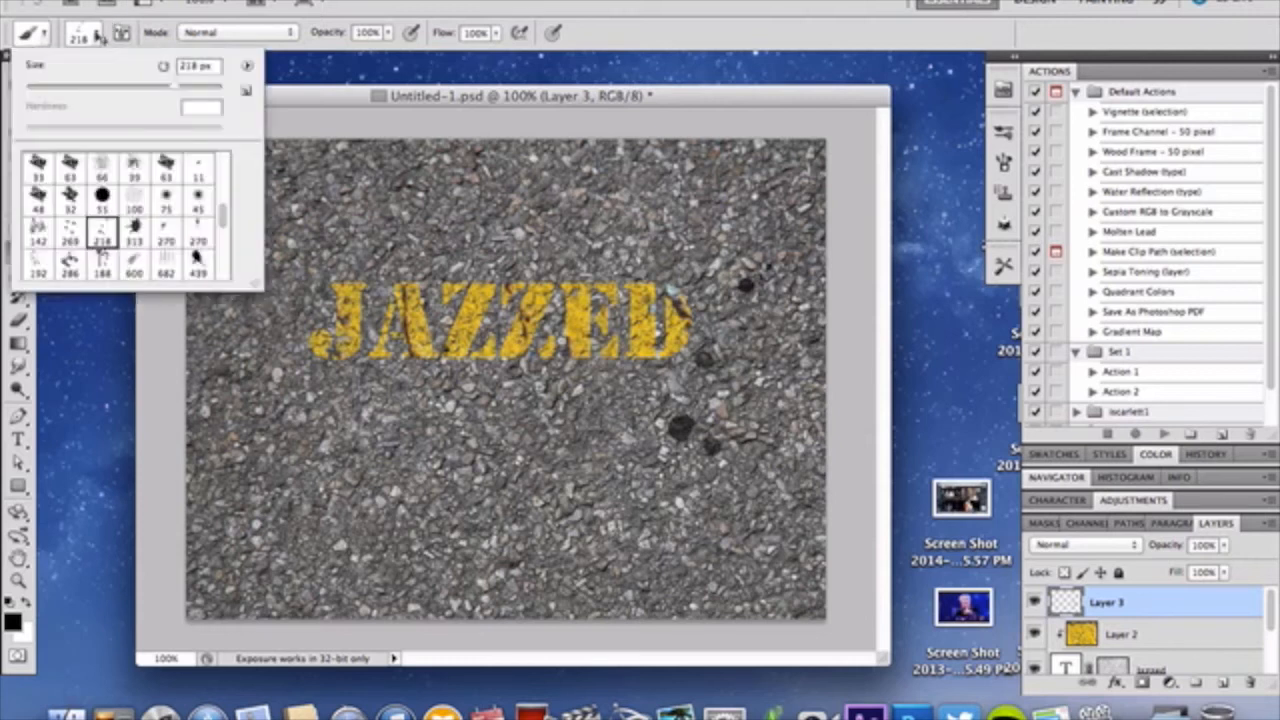
pyautogui.click(70, 236)
pyautogui.click(40, 266)
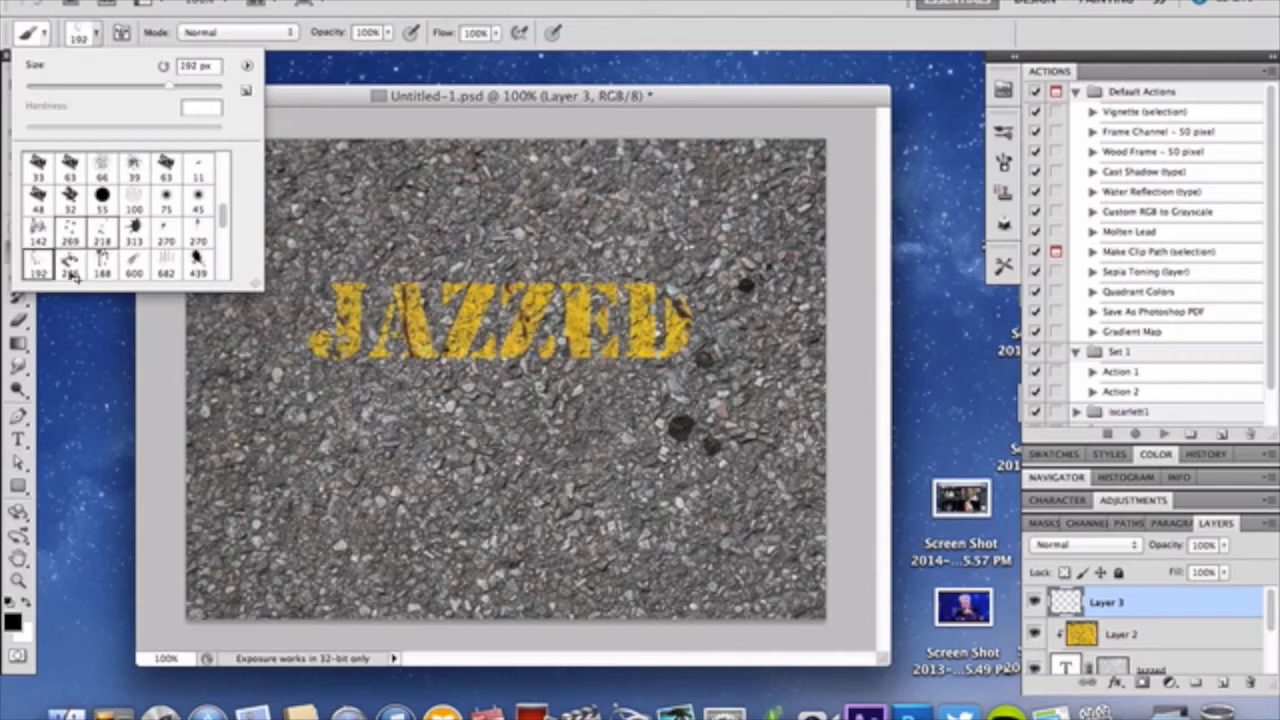
pyautogui.click(343, 420)
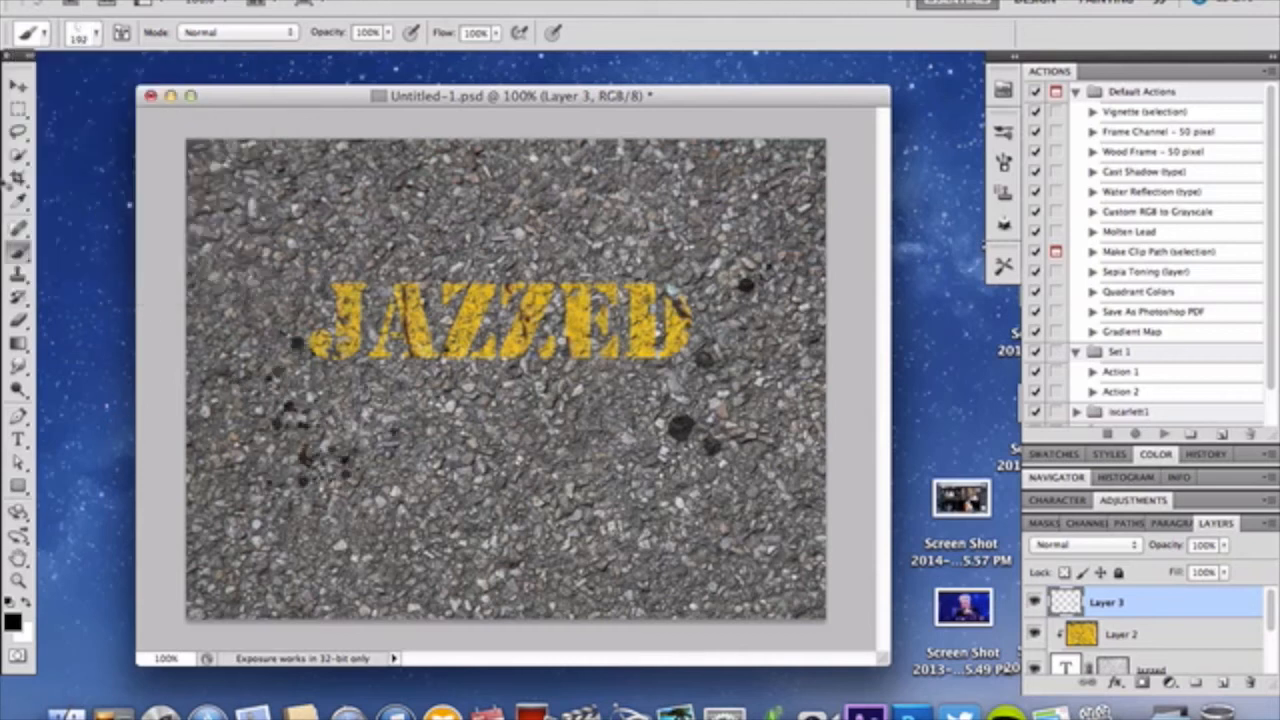
pyautogui.click(18, 87)
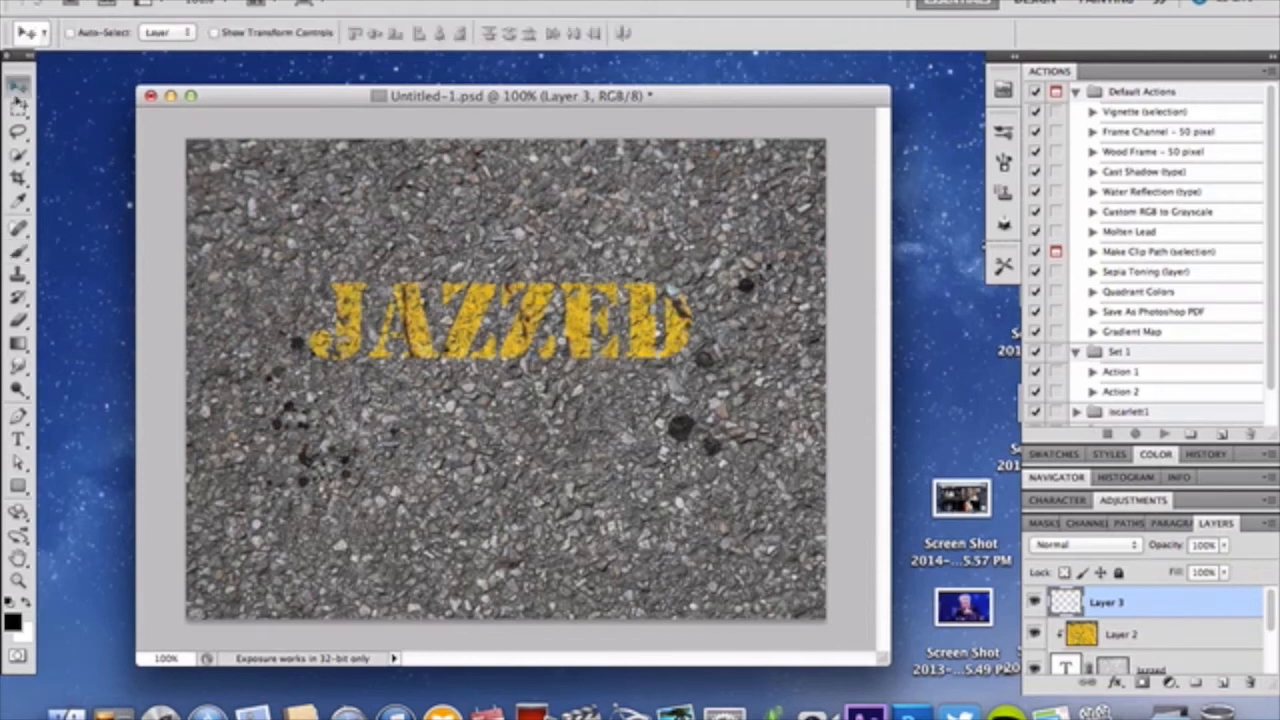
pyautogui.click(1166, 636)
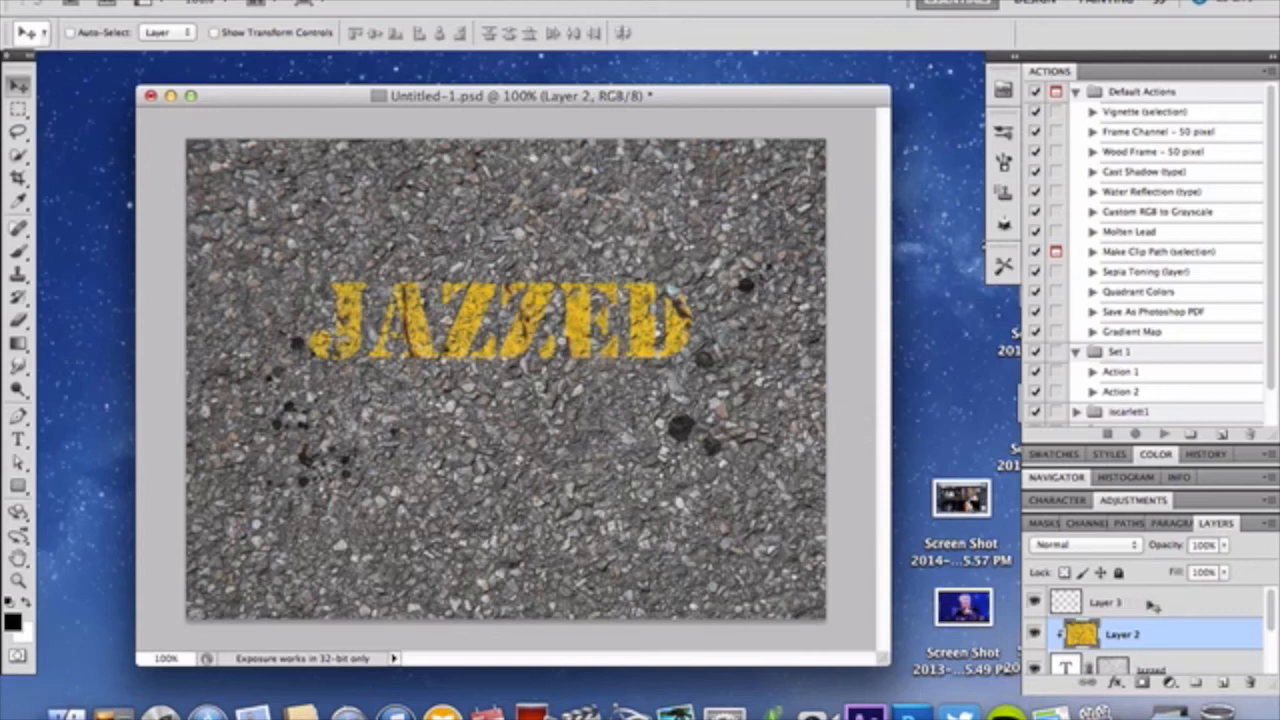
pyautogui.click(1153, 605)
pyautogui.press('super+v')
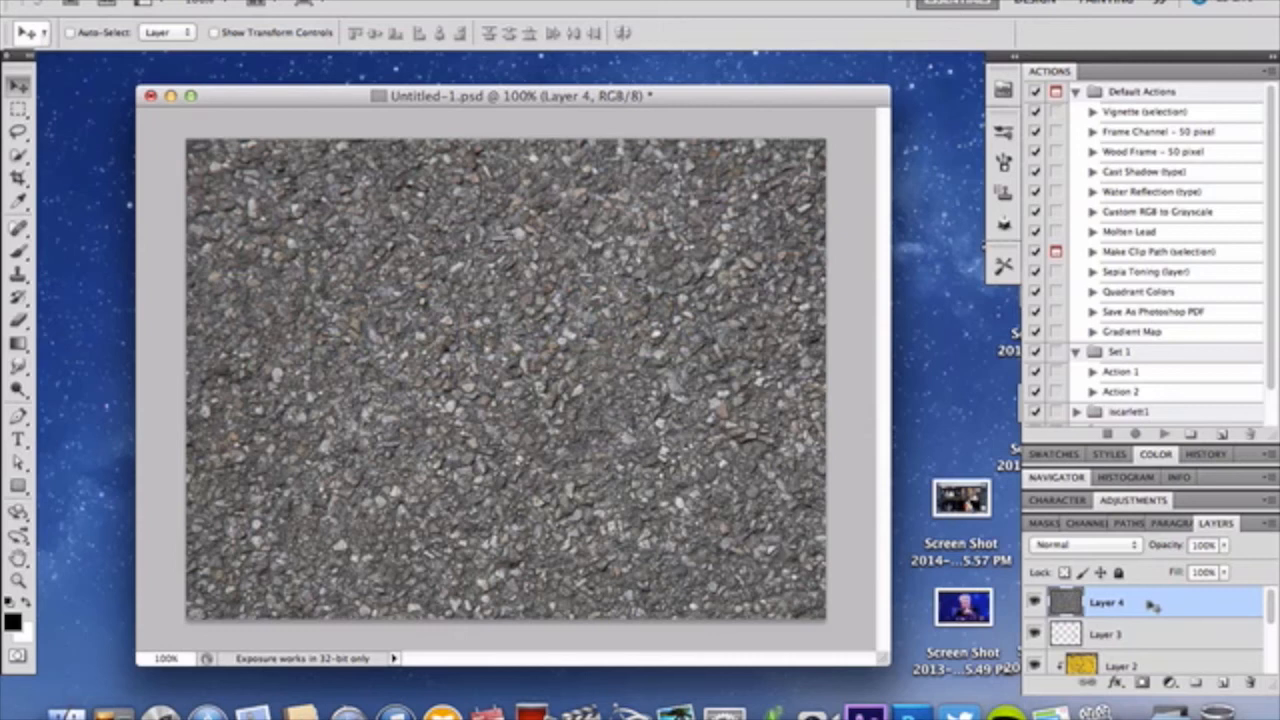
pyautogui.press('super+z')
# Paste a copy of Layer 2's entire yellow texture above Layer 3 and clip it to the splatters with a clipping mask.
pyautogui.click(1154, 637)
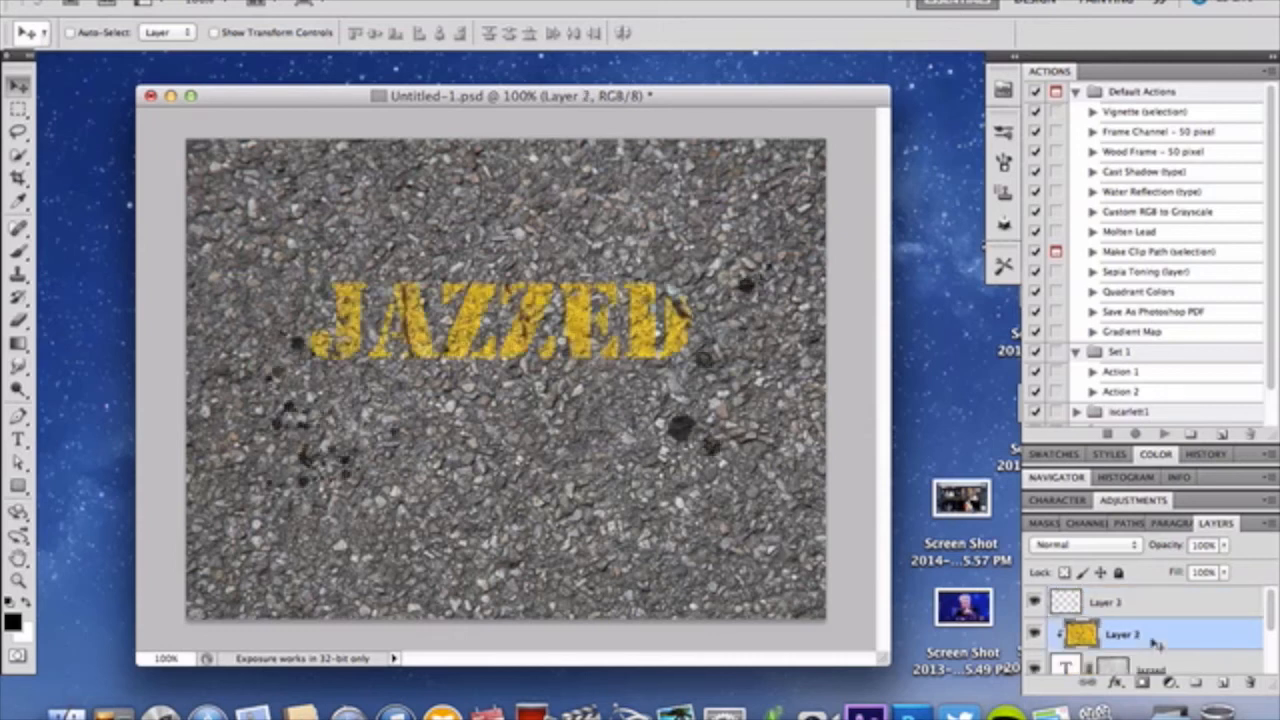
pyautogui.press('super+a')
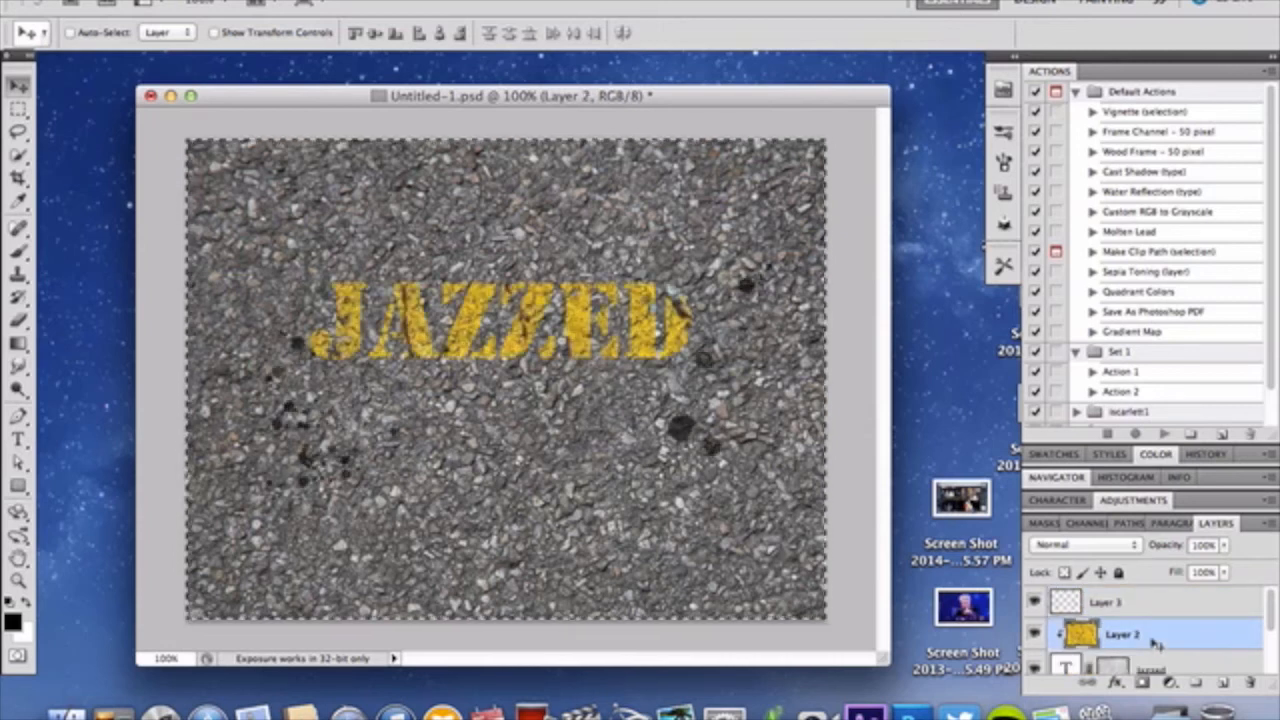
pyautogui.press('super+d')
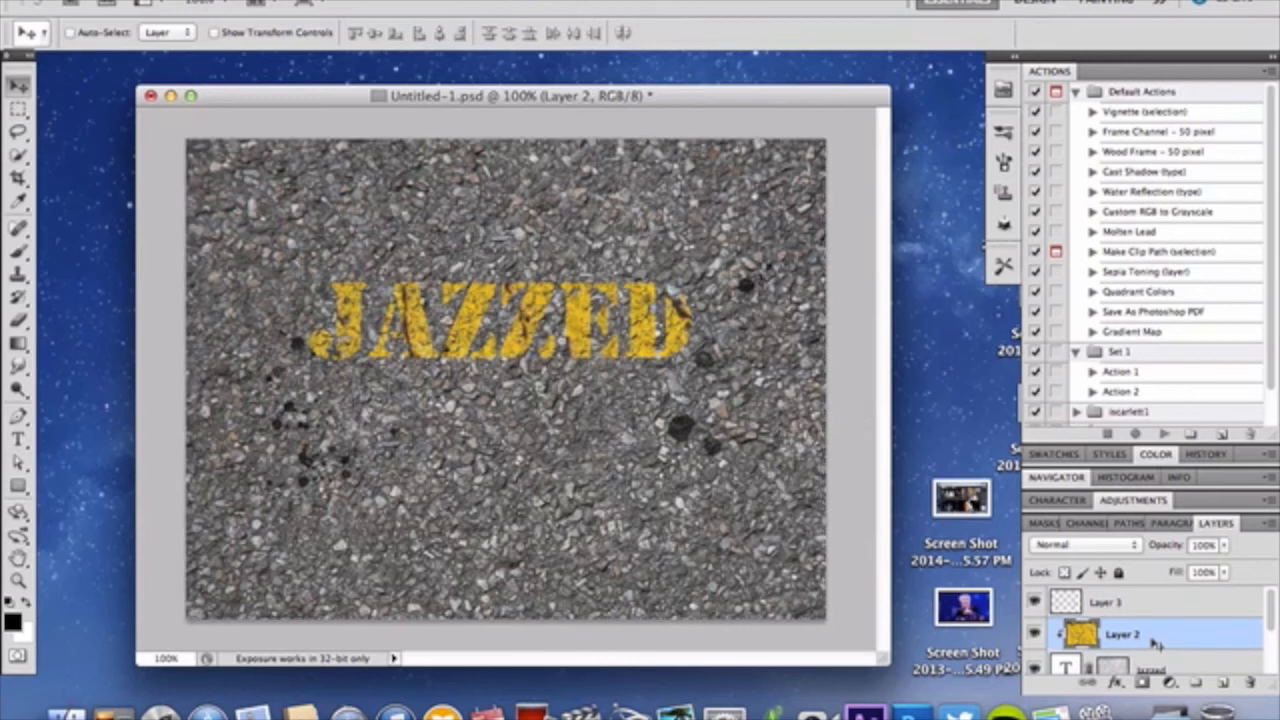
pyautogui.click(1157, 601)
pyautogui.press('super+v')
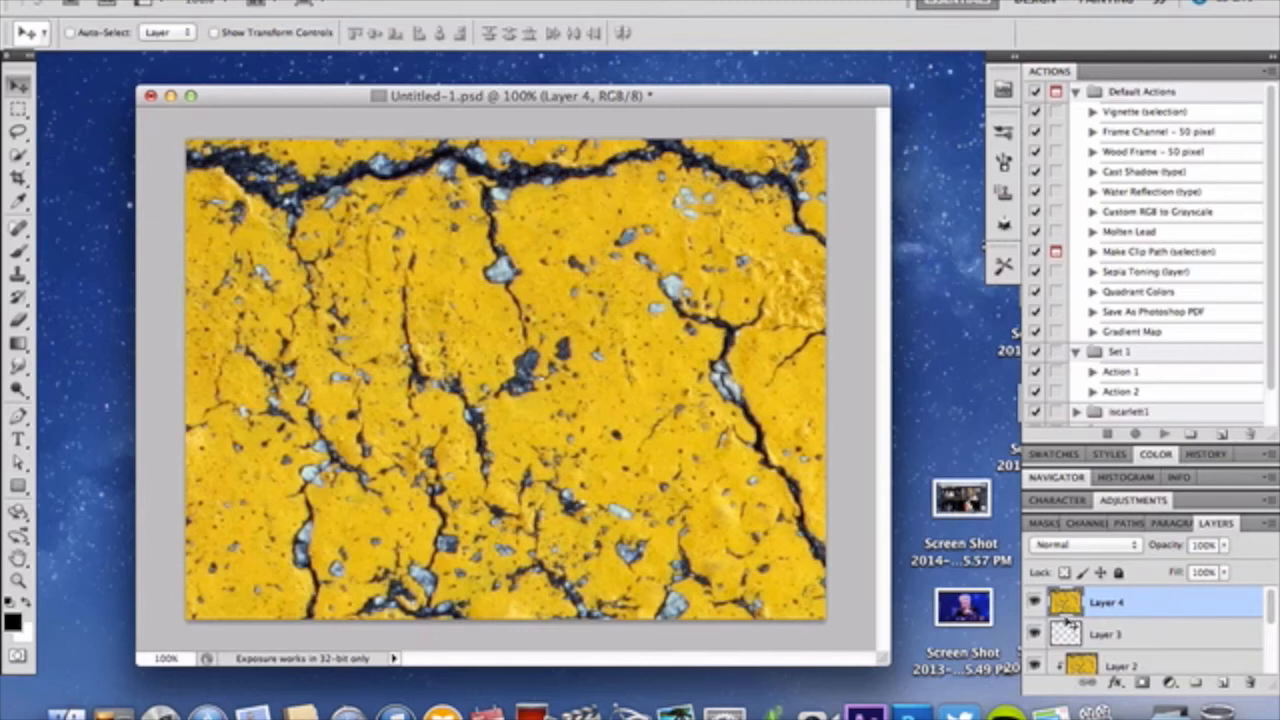
pyautogui.keyDown('alt'); pyautogui.click(1068, 620); pyautogui.keyUp('alt')
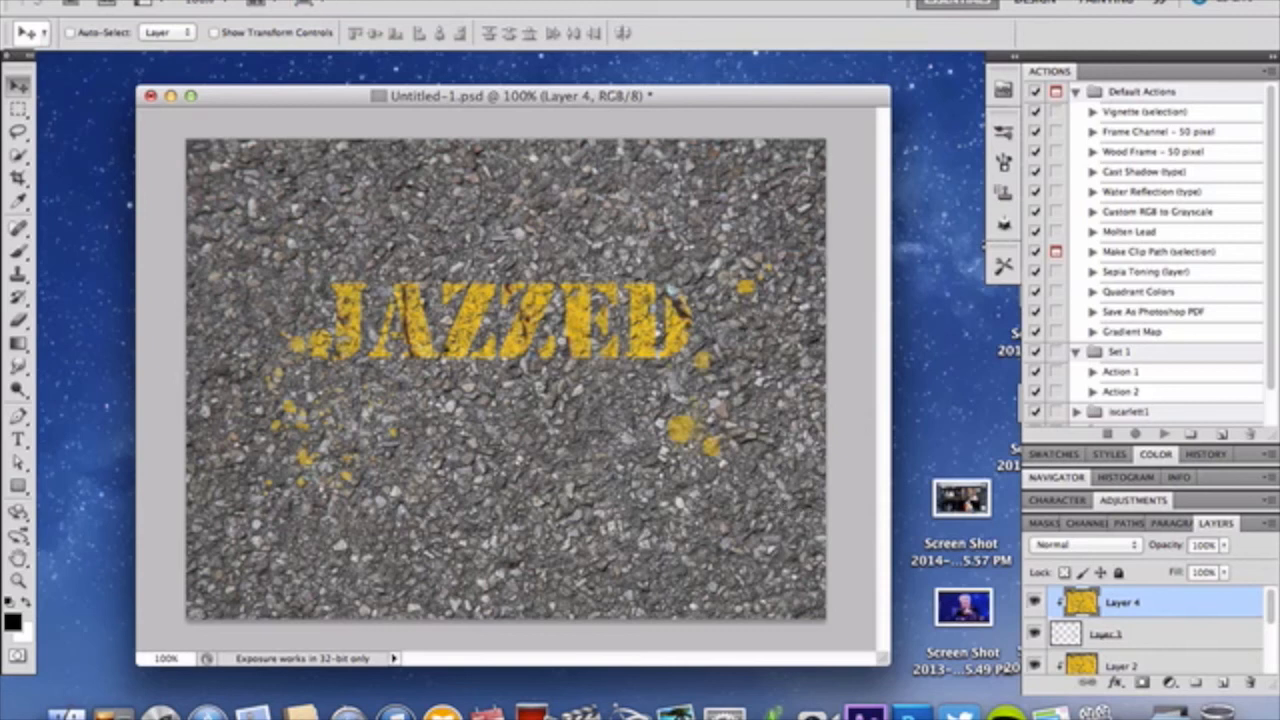
# Apply Brightness/Contrast to the yellow splatter texture on Layer 4 with brightness 31 and contrast 22.
pyautogui.click(248, 1)
pyautogui.moveTo(315, 38)
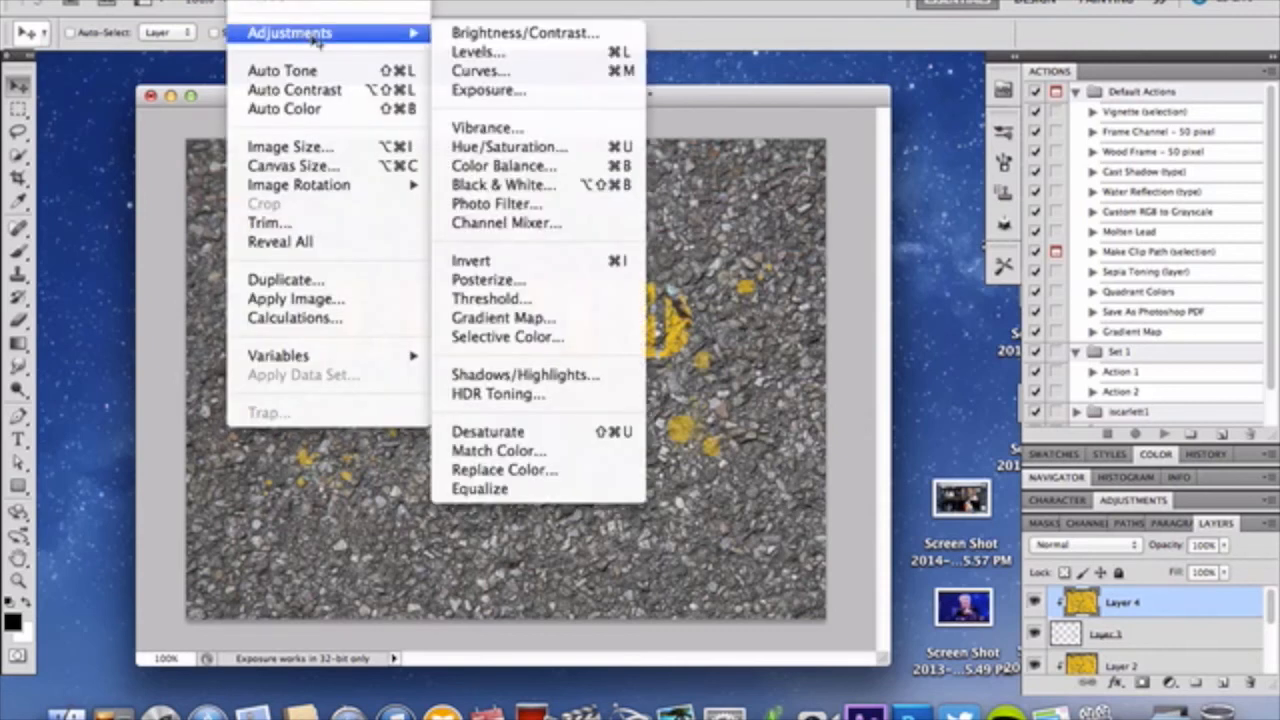
pyautogui.click(492, 34)
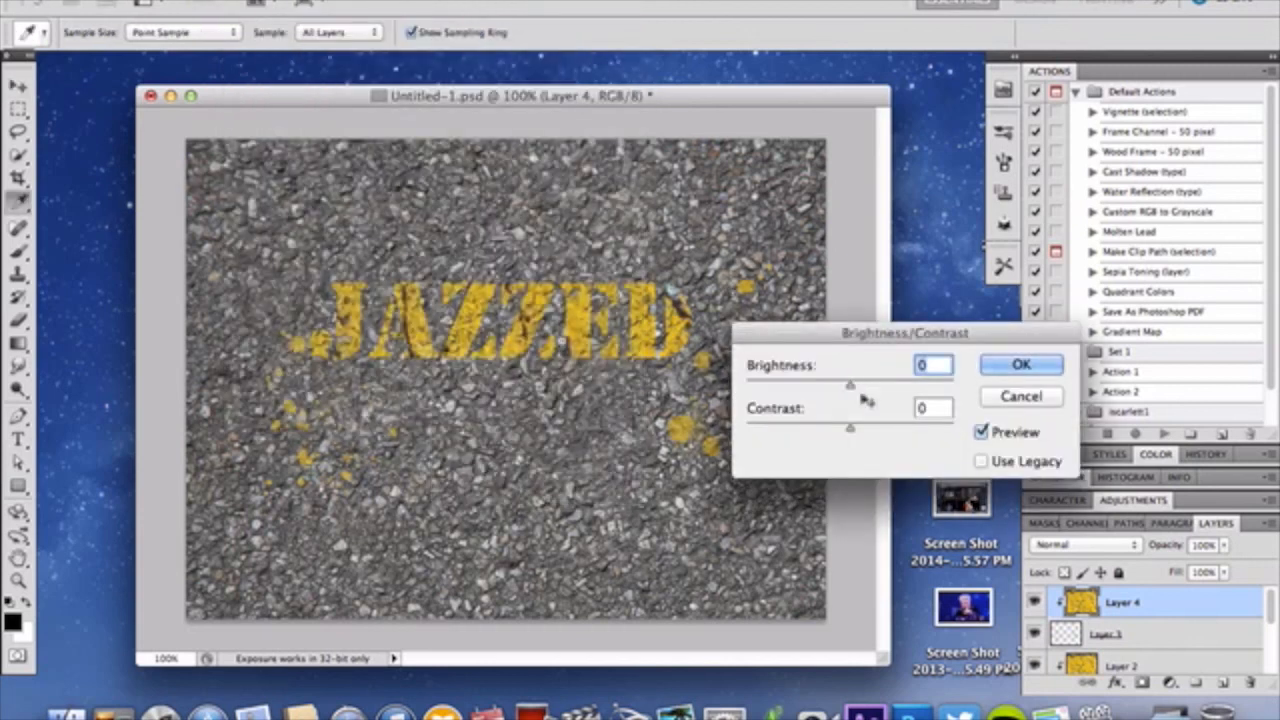
pyautogui.moveTo(852, 386); pyautogui.dragTo(874, 400)
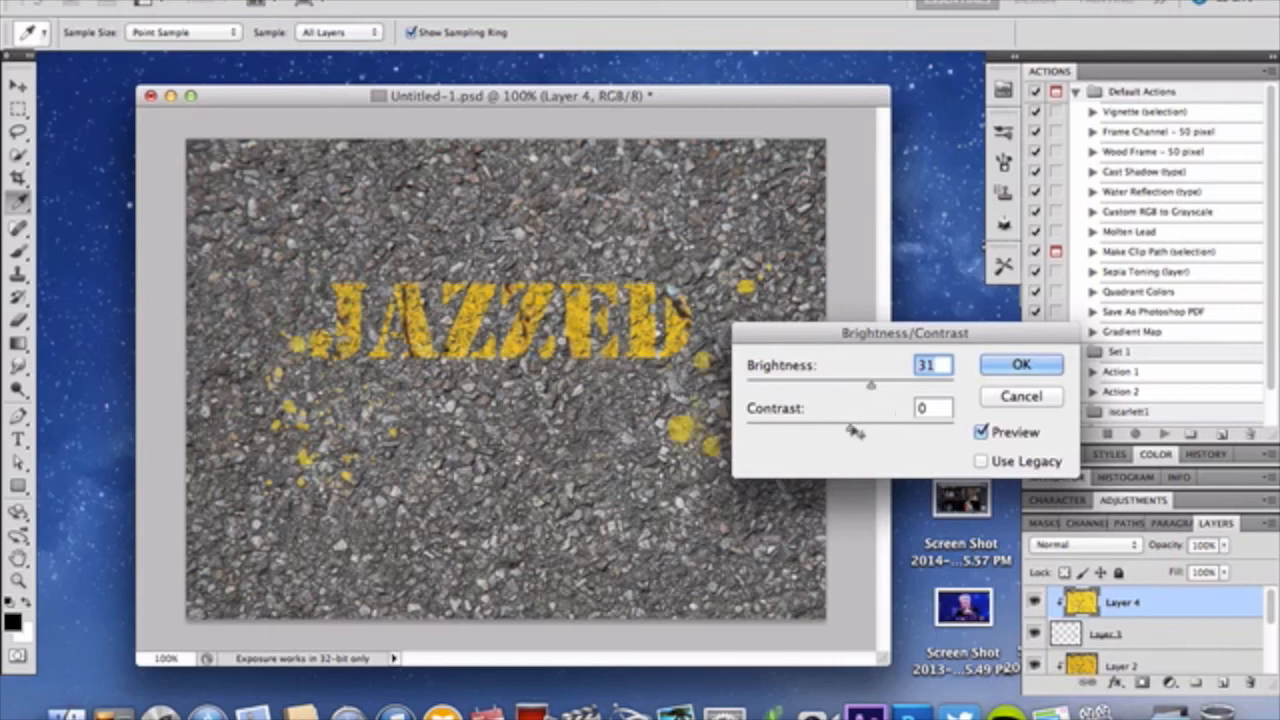
pyautogui.moveTo(850, 430); pyautogui.dragTo(876, 432)
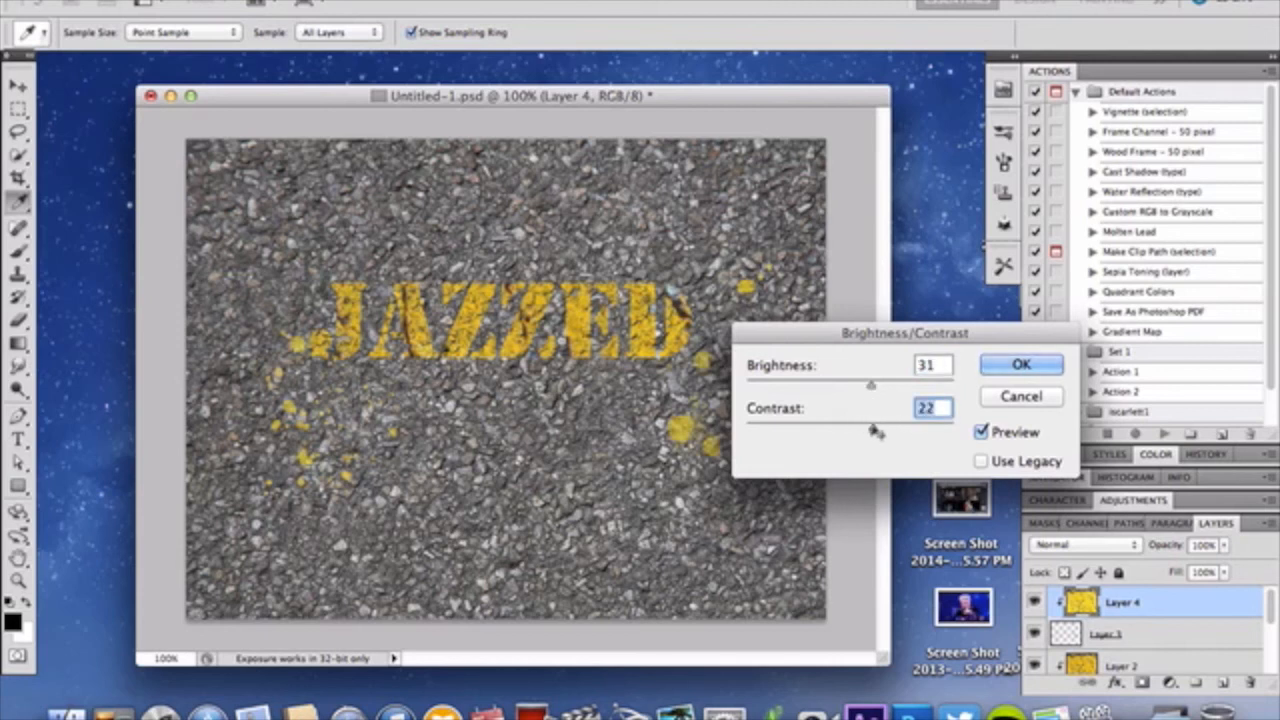
pyautogui.click(1021, 366)
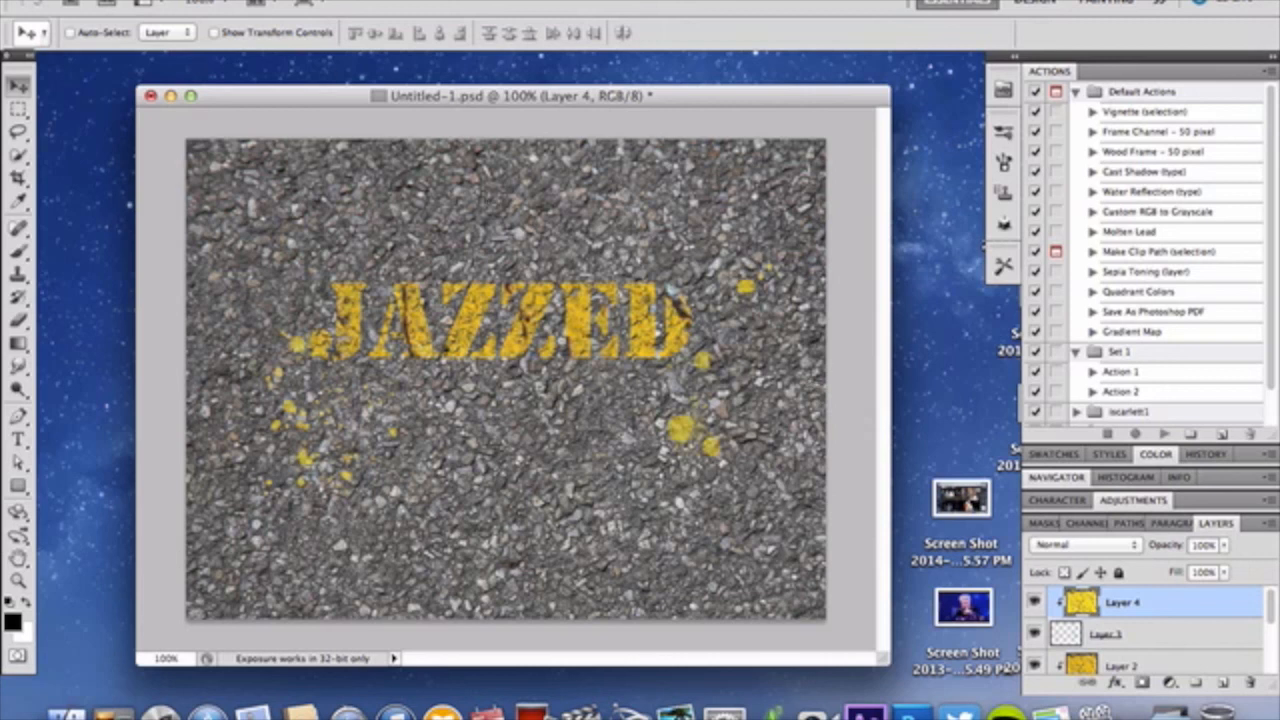
pyautogui.click(792, 2)
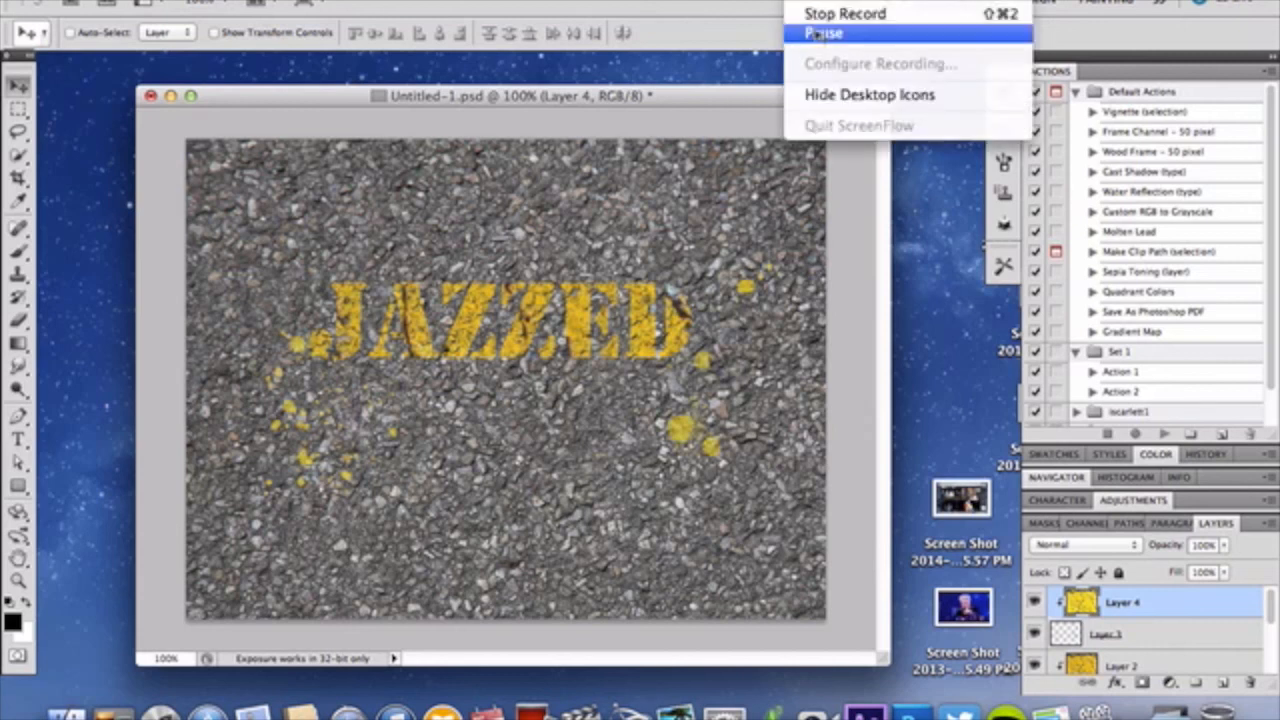
pyautogui.click(823, 12)
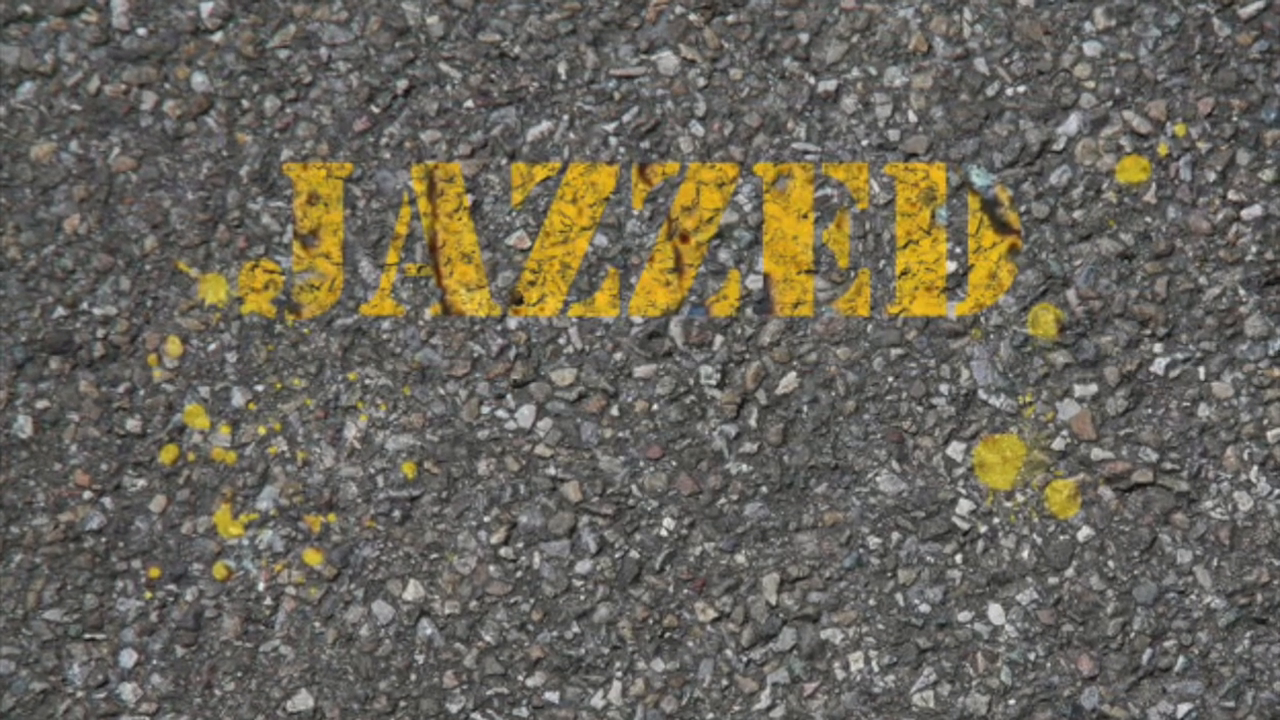